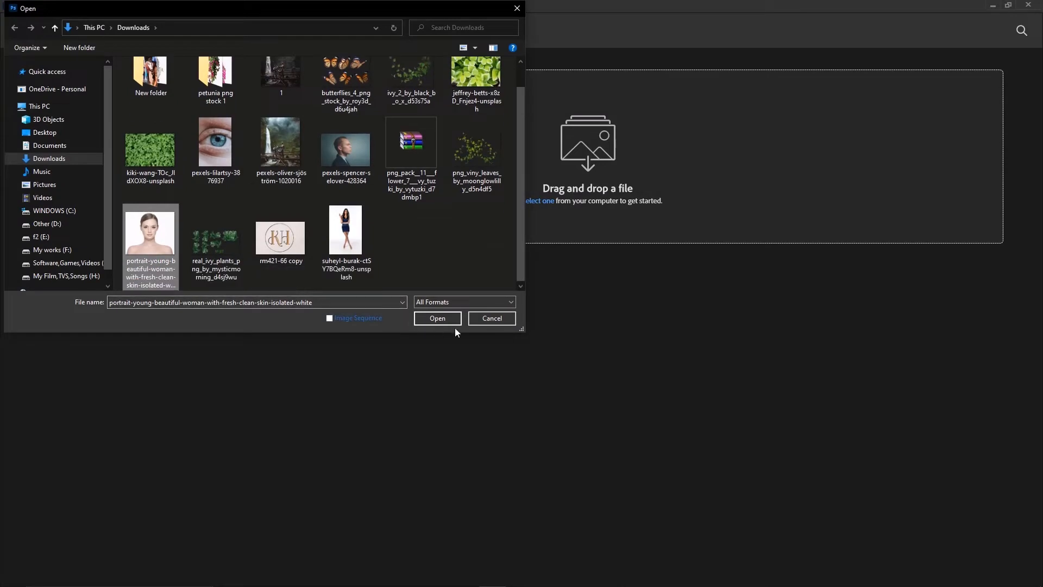
Step: Open the portrait photo together with the real ivy plants, butterflies, ivy 2 and viny leaves PNG images
{"action": "left_click", "coordinate": [217, 244], "text": "ctrl"}
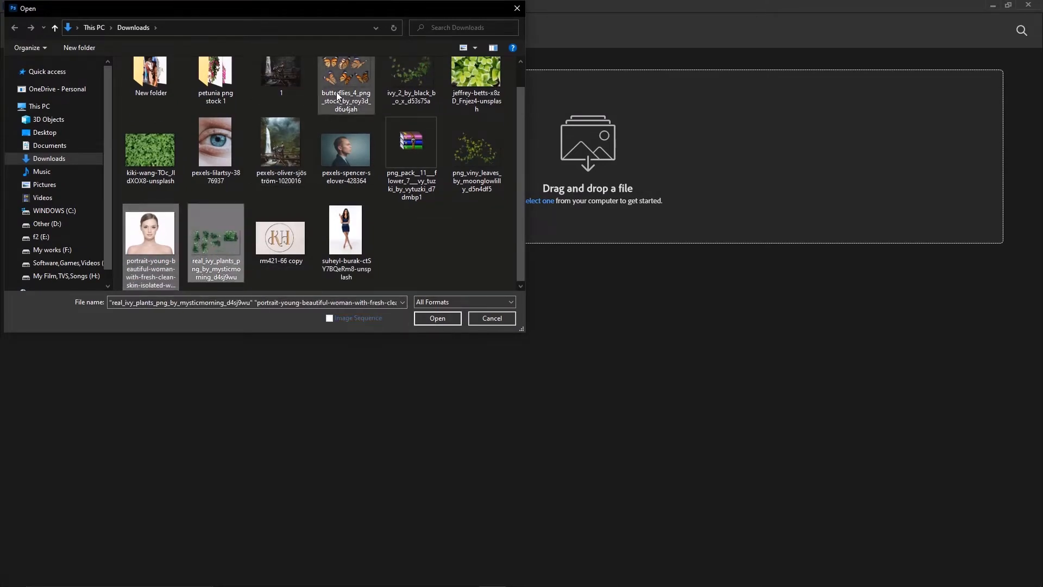
{"action": "left_click", "coordinate": [348, 82], "text": "ctrl"}
{"action": "left_click", "coordinate": [408, 92], "text": "ctrl"}
{"action": "left_click", "coordinate": [476, 176], "text": "ctrl"}
{"action": "left_click", "coordinate": [437, 318]}
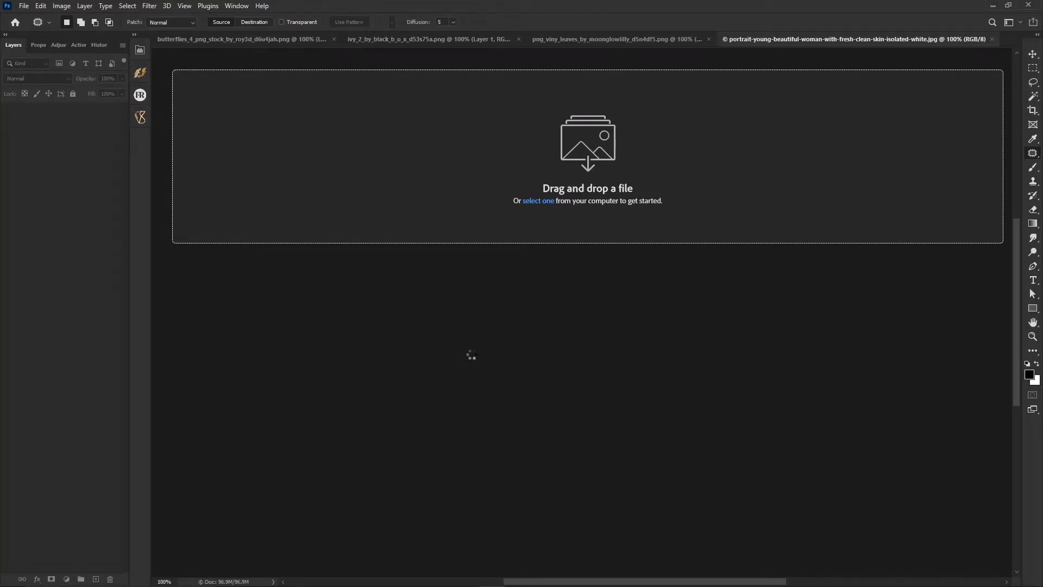
Step: Look through the opened butterfly, ivy and leaf stock images and examine the portrait photo
{"action": "key", "text": "ctrl+Tab"}
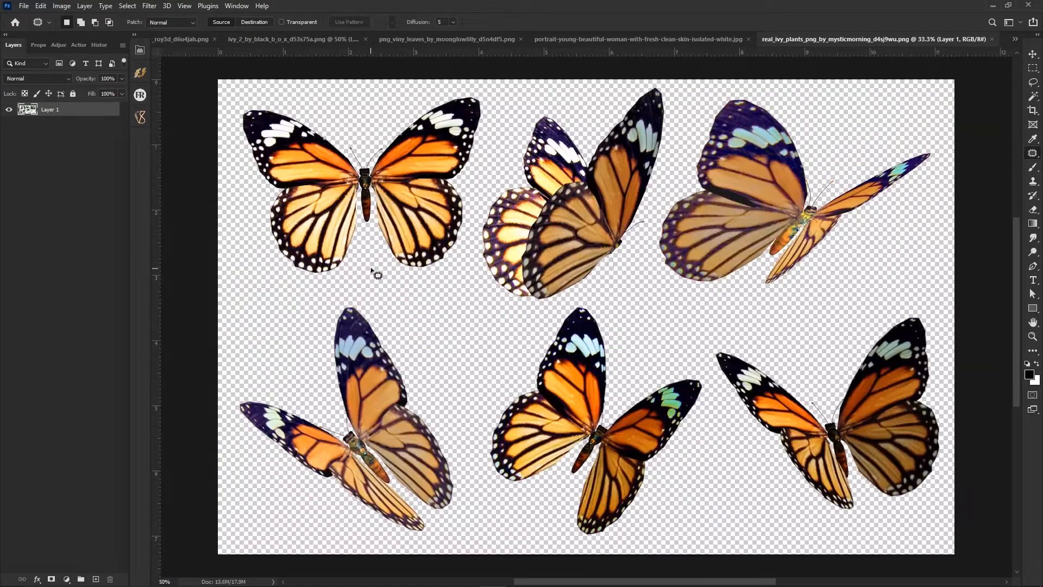
{"action": "key", "text": "ctrl+Tab"}
{"action": "key", "text": "ctrl+Tab"}
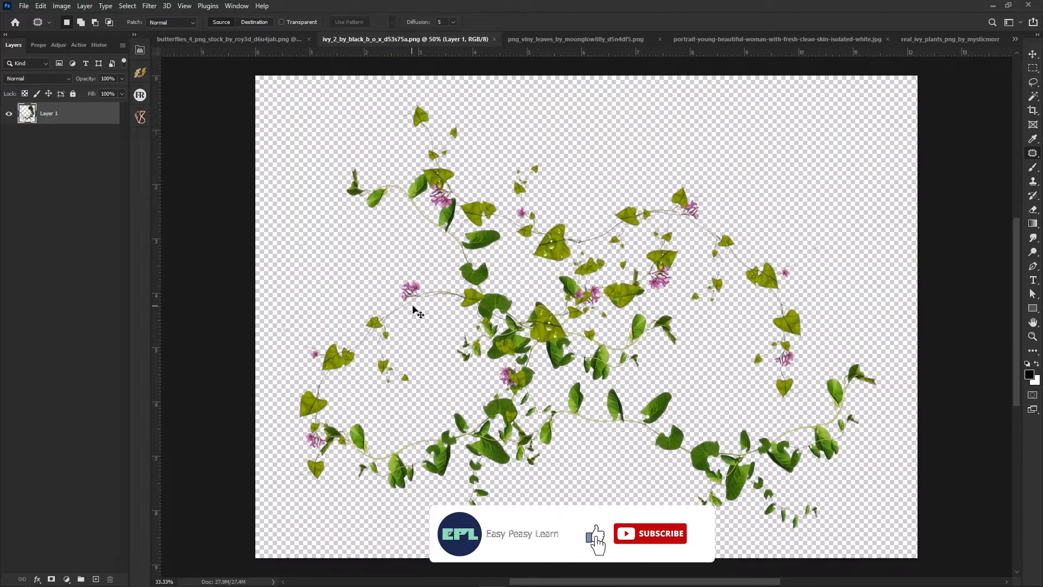
{"action": "key", "text": "ctrl+Tab"}
{"action": "scroll", "coordinate": [569, 312], "scroll_direction": "up", "scroll_amount": 1}
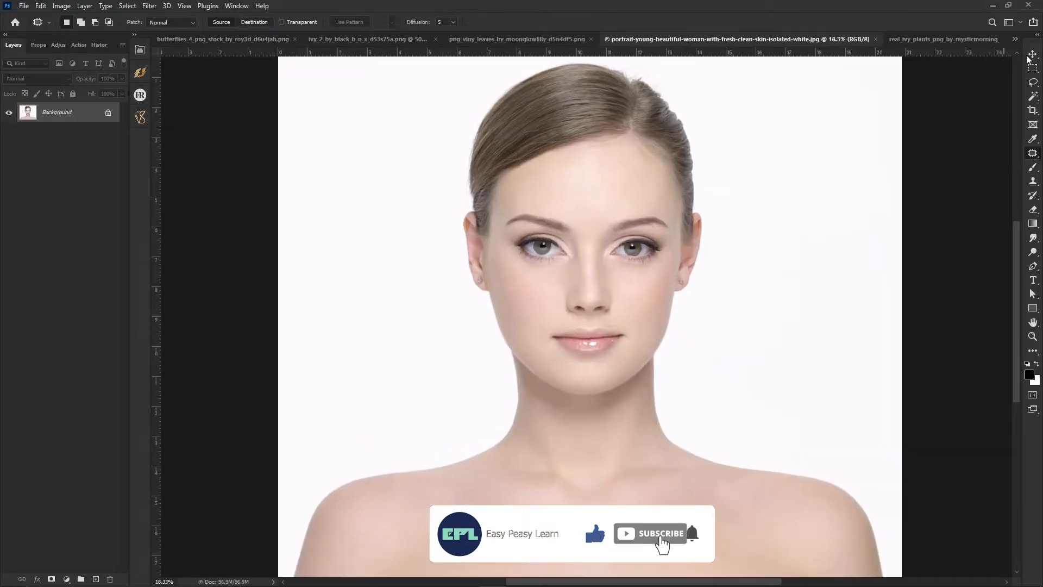
{"action": "key", "text": "v"}
{"action": "scroll", "coordinate": [617, 272], "scroll_direction": "up", "scroll_amount": 2}
{"action": "scroll", "coordinate": [757, 288], "scroll_direction": "down", "scroll_amount": 2}
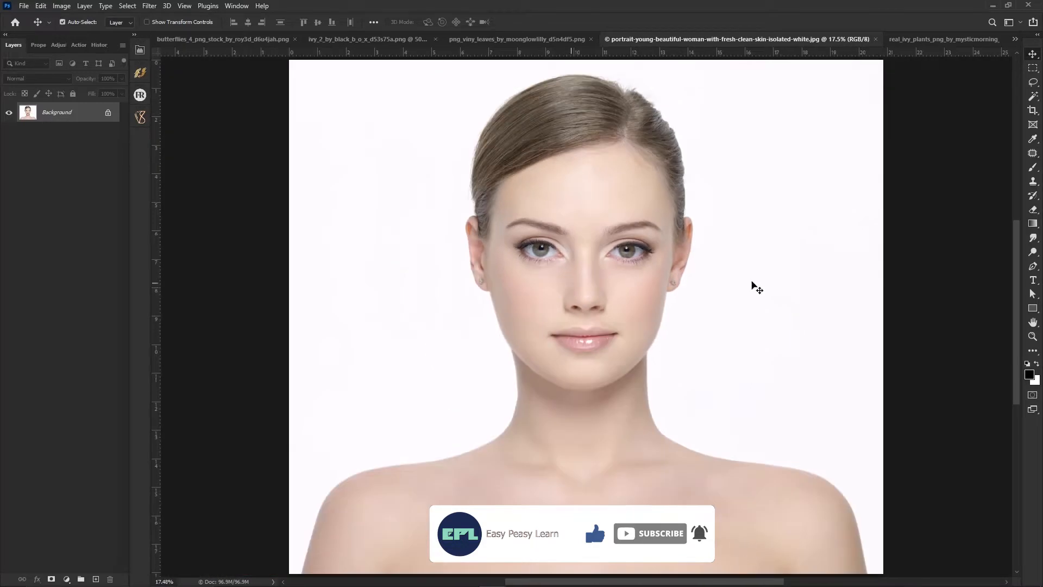
Step: Duplicate the portrait's Background layer
{"action": "right_click", "coordinate": [47, 113]}
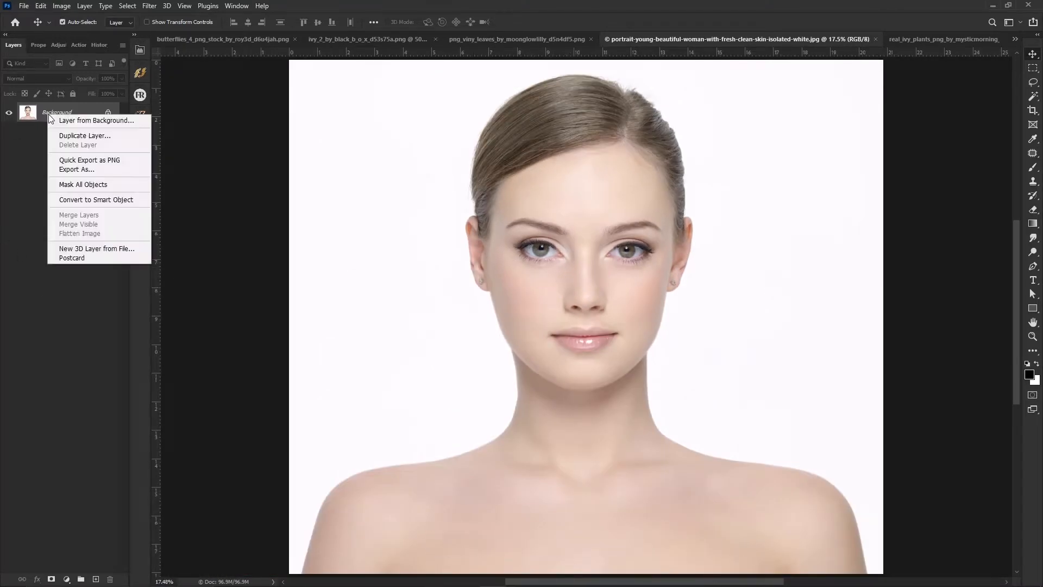
{"action": "left_click", "coordinate": [89, 139]}
{"action": "key", "text": "Return"}
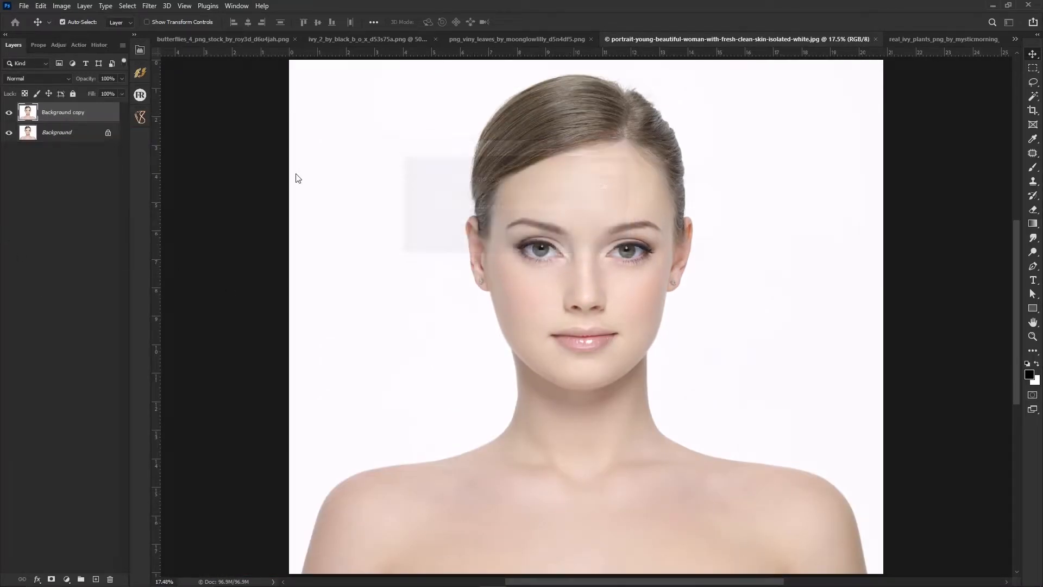
Step: Add a black solid color fill layer, place it beneath the Background copy layer and reselect Background copy
{"action": "left_click", "coordinate": [67, 580]}
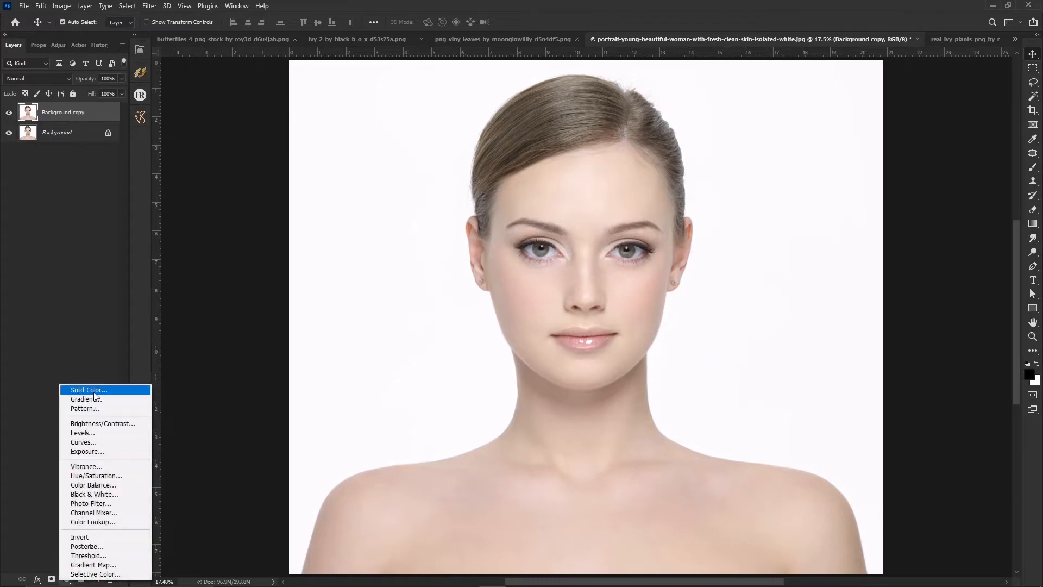
{"action": "left_click", "coordinate": [82, 454]}
{"action": "left_click", "coordinate": [260, 155]}
{"action": "left_click_drag", "start_coordinate": [70, 134], "coordinate": [80, 113]}
{"action": "left_click", "coordinate": [80, 113]}
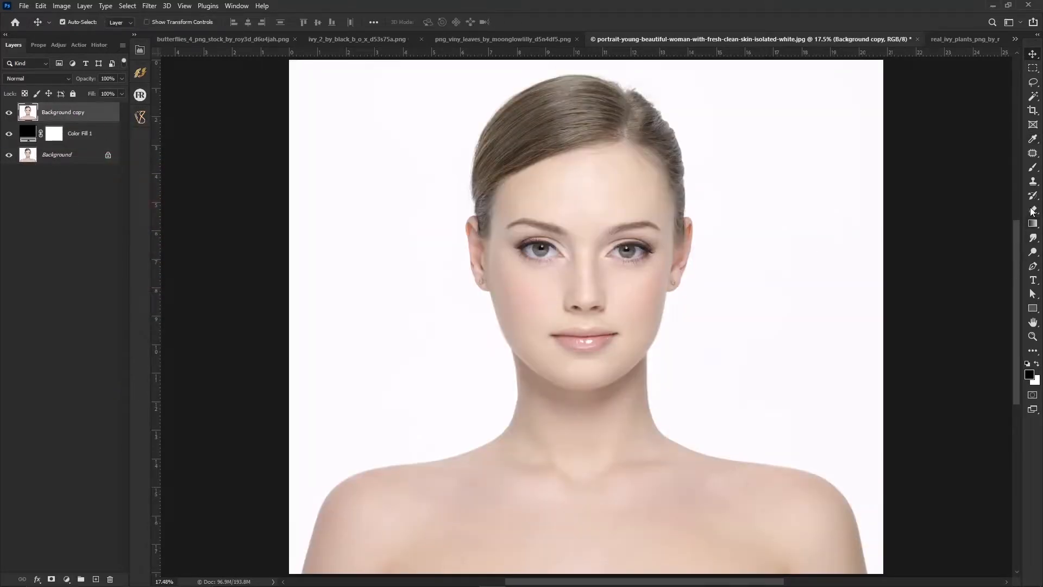
Step: Draw a closed Pen path around the image-left cheek, along the jaw to the chin, past mouth and nose, and under the eye
{"action": "left_click", "coordinate": [1033, 266]}
{"action": "left_click", "coordinate": [84, 21]}
{"action": "left_click", "coordinate": [73, 37]}
{"action": "scroll", "coordinate": [597, 320], "scroll_direction": "up", "scroll_amount": 3}
{"action": "left_click_drag", "start_coordinate": [546, 369], "coordinate": [459, 386]}
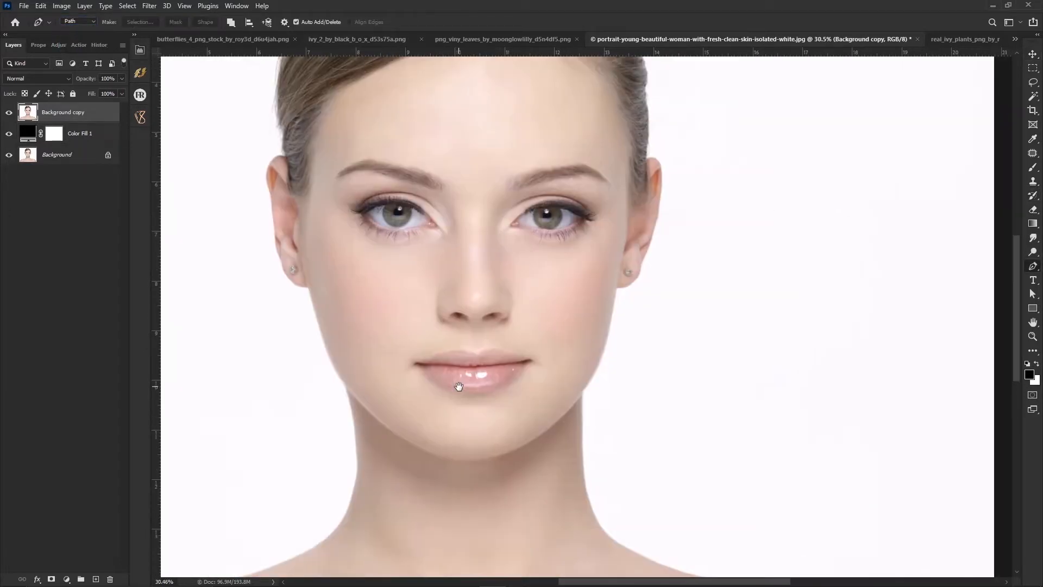
{"action": "left_click", "coordinate": [310, 243]}
{"action": "left_click_drag", "start_coordinate": [374, 407], "coordinate": [445, 477]}
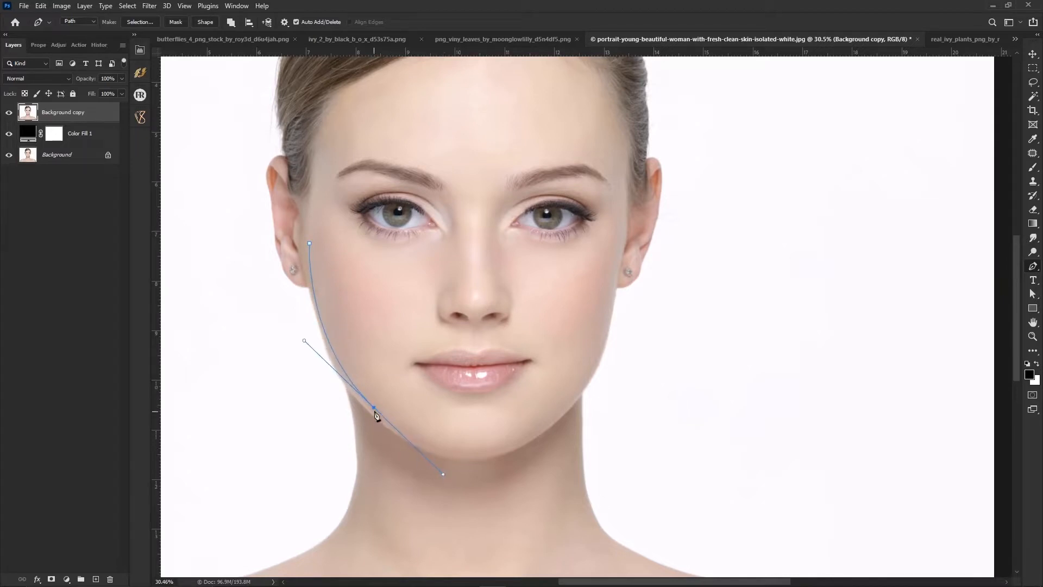
{"action": "left_click_drag", "start_coordinate": [458, 433], "coordinate": [415, 382]}
{"action": "left_click_drag", "start_coordinate": [421, 347], "coordinate": [417, 297]}
{"action": "left_click_drag", "start_coordinate": [443, 274], "coordinate": [453, 265]}
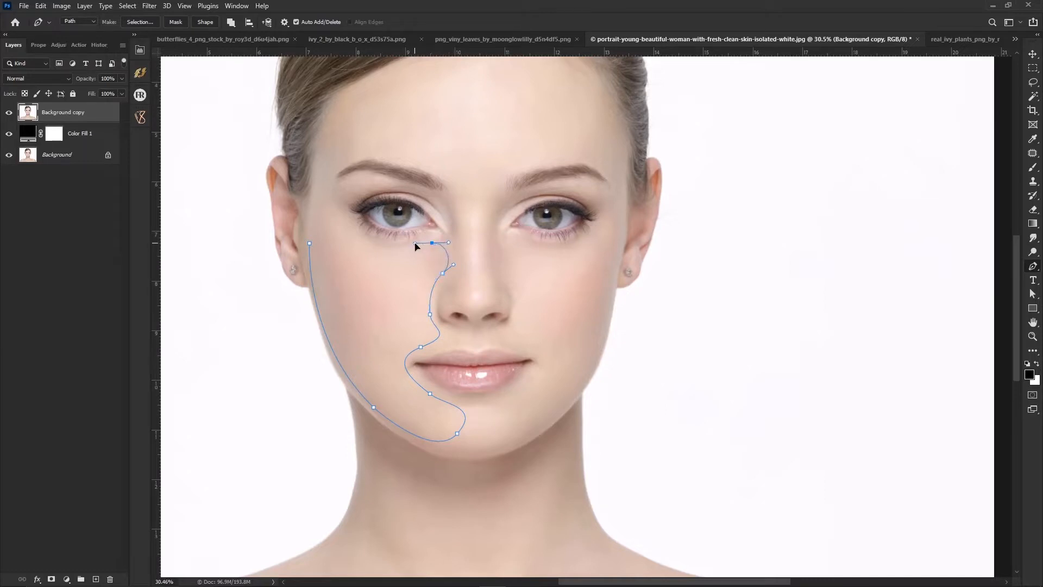
{"action": "left_click_drag", "start_coordinate": [340, 218], "coordinate": [316, 166]}
{"action": "left_click_drag", "start_coordinate": [309, 244], "coordinate": [313, 271]}
{"action": "scroll", "coordinate": [412, 373], "scroll_direction": "down", "scroll_amount": 2}
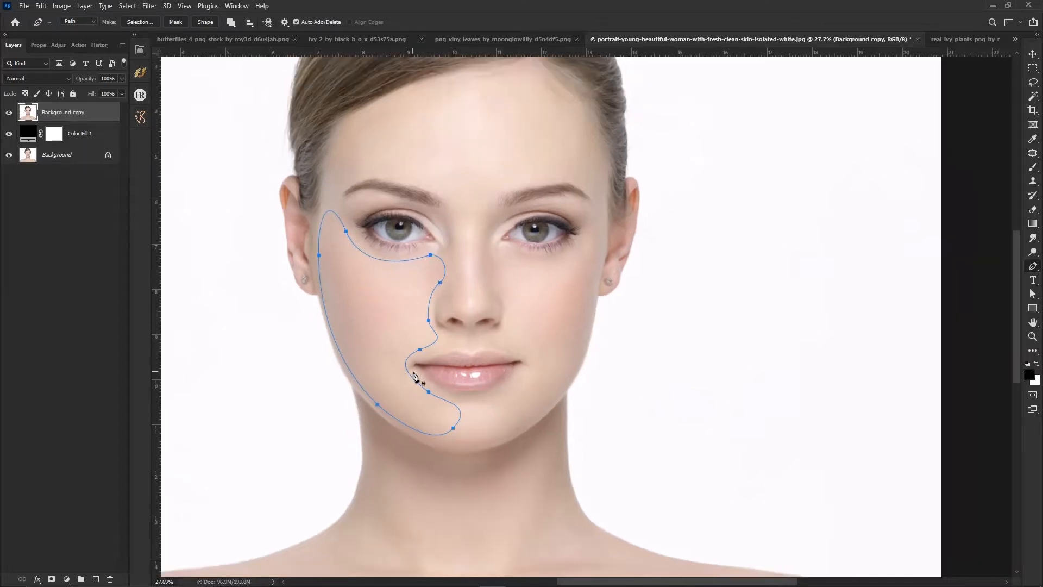
Step: Convert the cheek path into a selection with a 0.1-pixel feather and cut it onto its own layer
{"action": "right_click", "coordinate": [412, 319]}
{"action": "left_click", "coordinate": [457, 364]}
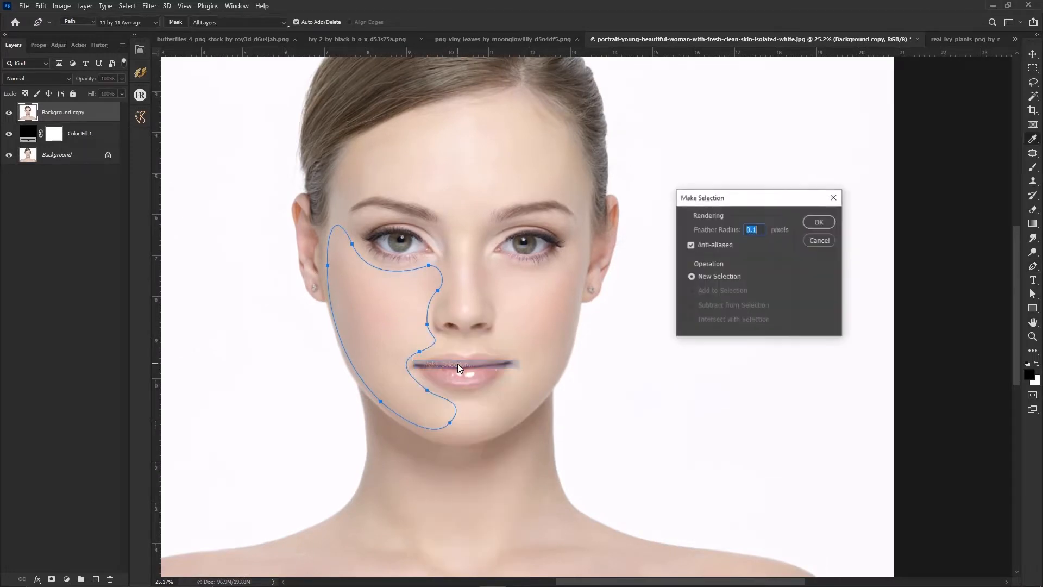
{"action": "key", "text": "Return"}
{"action": "scroll", "coordinate": [423, 330], "scroll_direction": "up", "scroll_amount": 2}
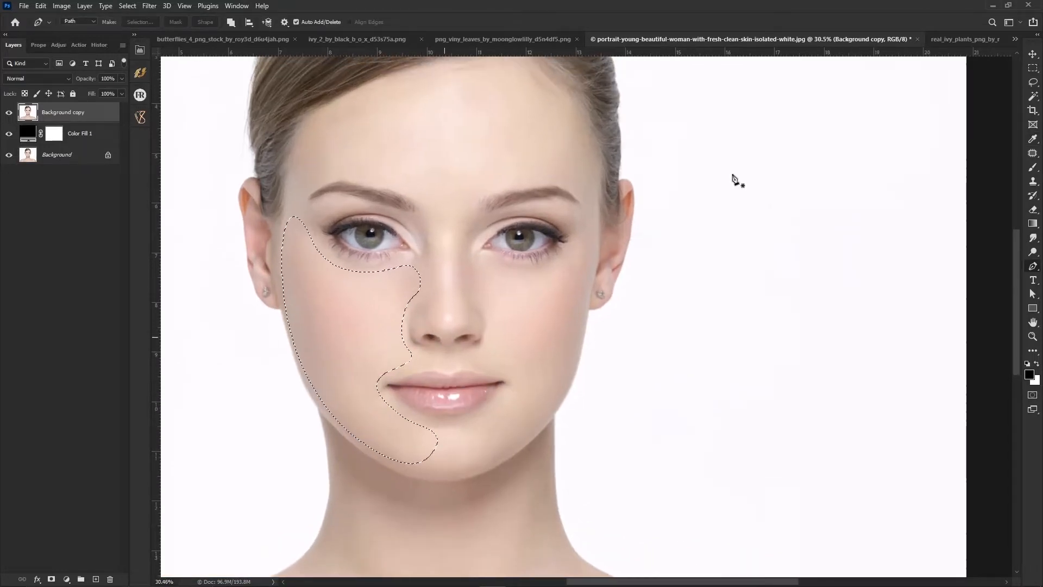
{"action": "left_click", "coordinate": [1032, 69]}
{"action": "right_click", "coordinate": [371, 307]}
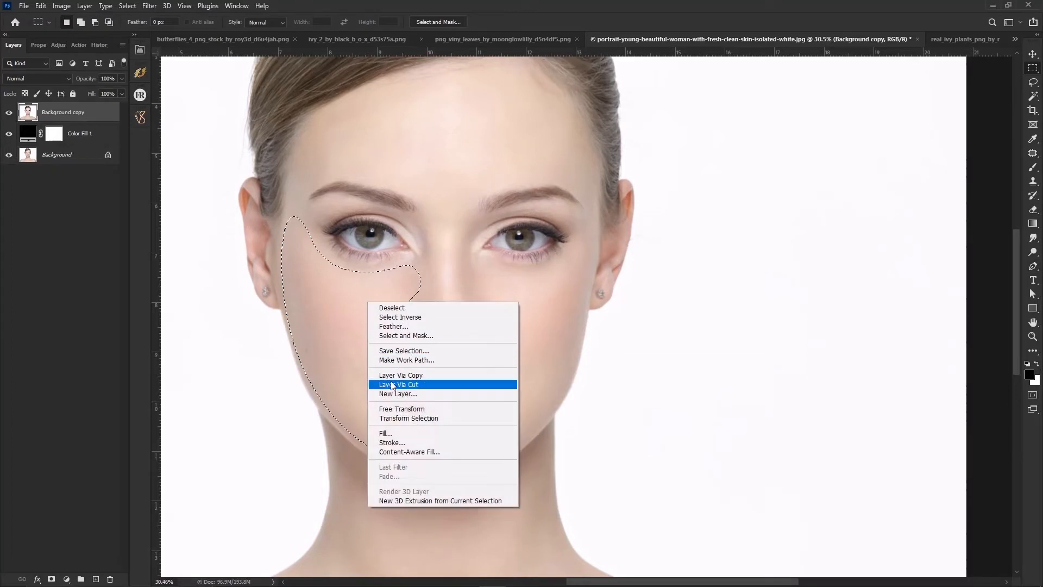
{"action": "left_click", "coordinate": [413, 384]}
{"action": "scroll", "coordinate": [394, 344], "scroll_direction": "down", "scroll_amount": 2}
{"action": "left_click_drag", "start_coordinate": [395, 343], "coordinate": [414, 352]}
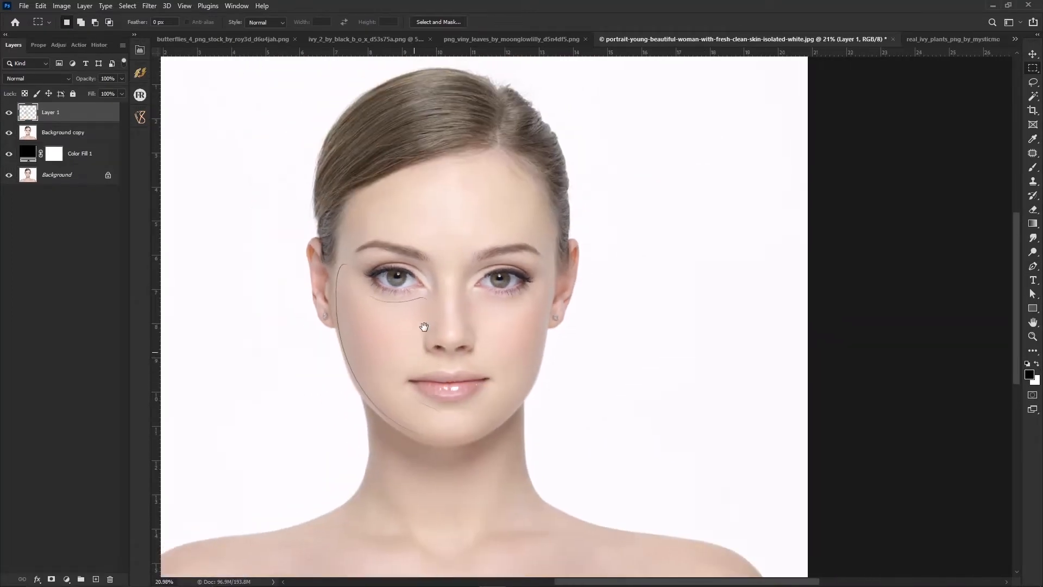
Step: On the Background copy layer, draw a closed curved Pen path on the forehead above the image-right eyebrow
{"action": "left_click", "coordinate": [68, 136]}
{"action": "left_click", "coordinate": [1033, 265]}
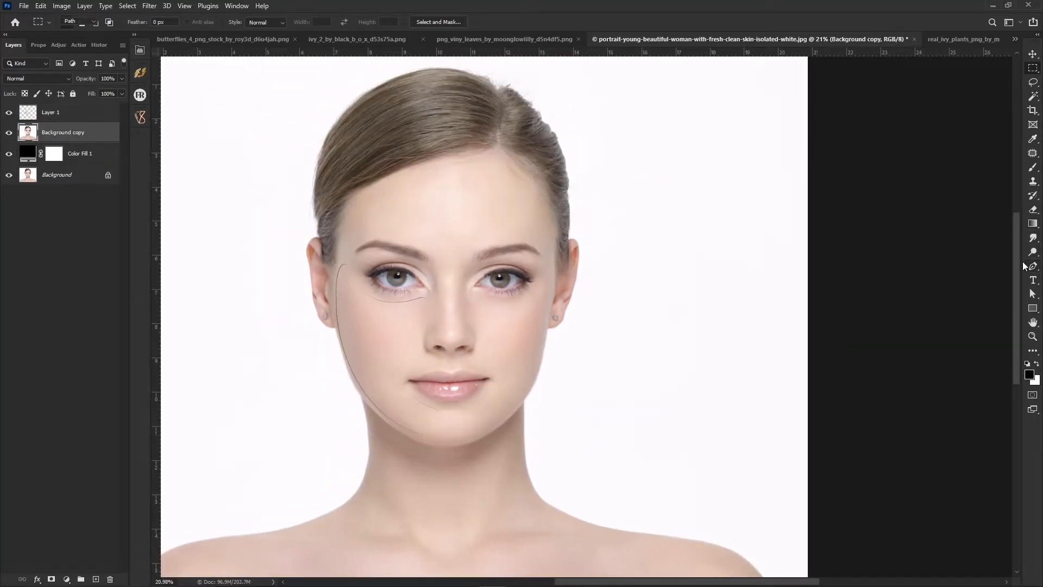
{"action": "scroll", "coordinate": [475, 282], "scroll_direction": "up", "scroll_amount": 2}
{"action": "left_click", "coordinate": [466, 248]}
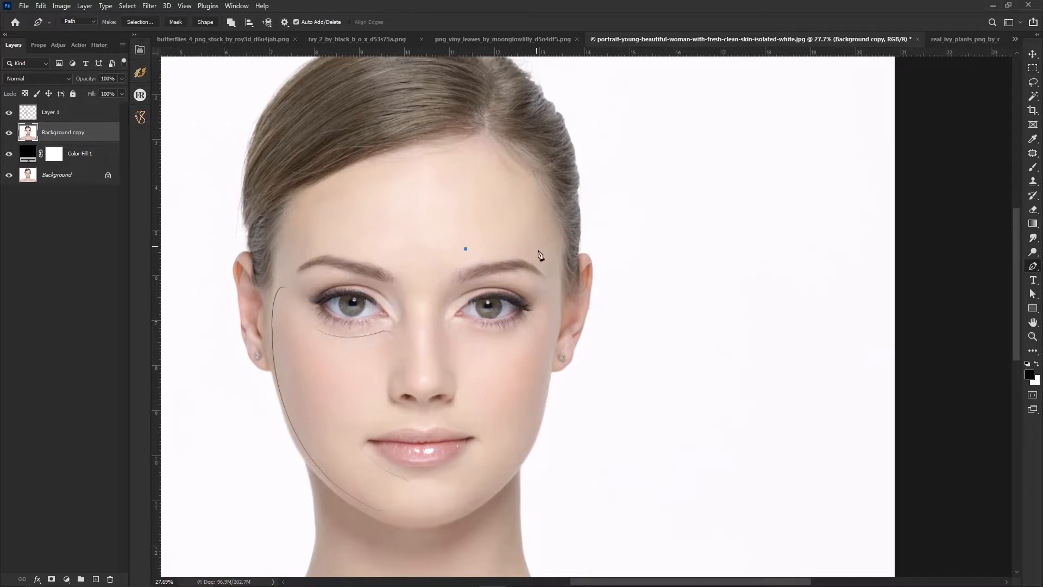
{"action": "left_click_drag", "start_coordinate": [537, 253], "coordinate": [551, 264]}
{"action": "left_click_drag", "start_coordinate": [469, 200], "coordinate": [466, 219]}
{"action": "mouse_move", "coordinate": [476, 263]}
{"action": "left_mouse_down"}
{"action": "mouse_move", "coordinate": [496, 247]}
{"action": "mouse_move", "coordinate": [487, 246]}
{"action": "left_mouse_up"}
Step: Convert the forehead path into a selection and cut it onto its own layer
{"action": "right_click", "coordinate": [550, 269]}
{"action": "left_click", "coordinate": [549, 268]}
{"action": "key", "text": "Return"}
{"action": "key", "text": "m"}
{"action": "right_click", "coordinate": [488, 221]}
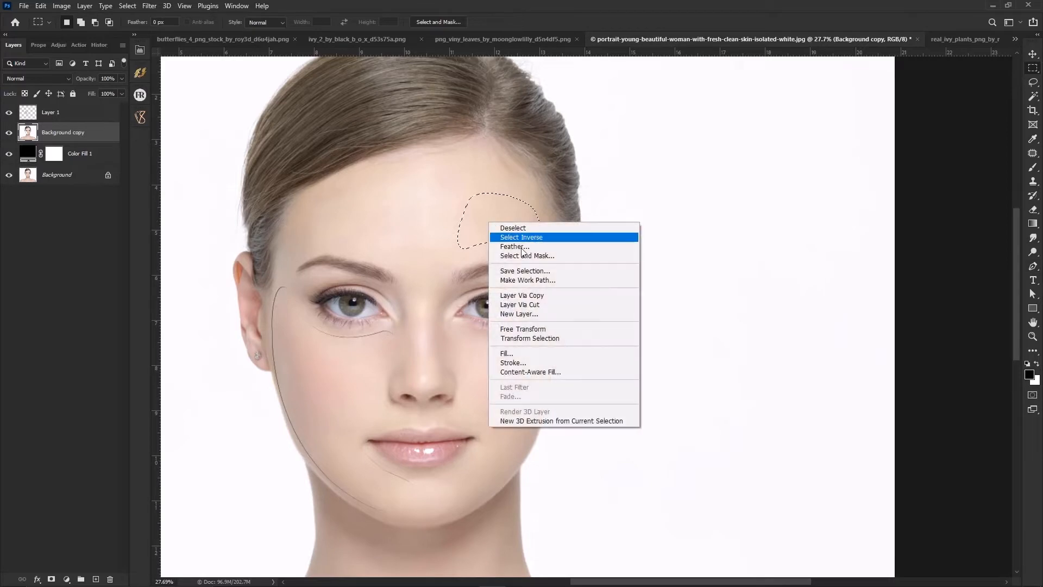
{"action": "left_click", "coordinate": [516, 303]}
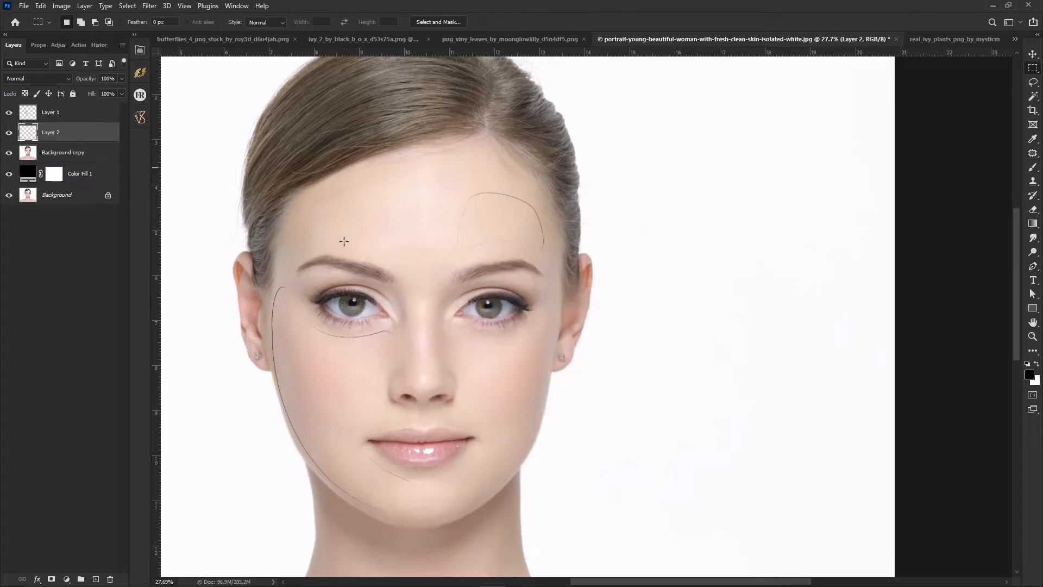
Step: Shift the forehead piece to the right and the cheek piece to the left to expose the black openings
{"action": "left_click", "coordinate": [1033, 55]}
{"action": "left_click_drag", "start_coordinate": [497, 228], "coordinate": [534, 228]}
{"action": "left_click_drag", "start_coordinate": [338, 391], "coordinate": [316, 392]}
{"action": "scroll", "coordinate": [378, 414], "scroll_direction": "down", "scroll_amount": 1}
{"action": "left_click_drag", "start_coordinate": [433, 428], "coordinate": [491, 400]}
{"action": "scroll", "coordinate": [492, 401], "scroll_direction": "down", "scroll_amount": 4}
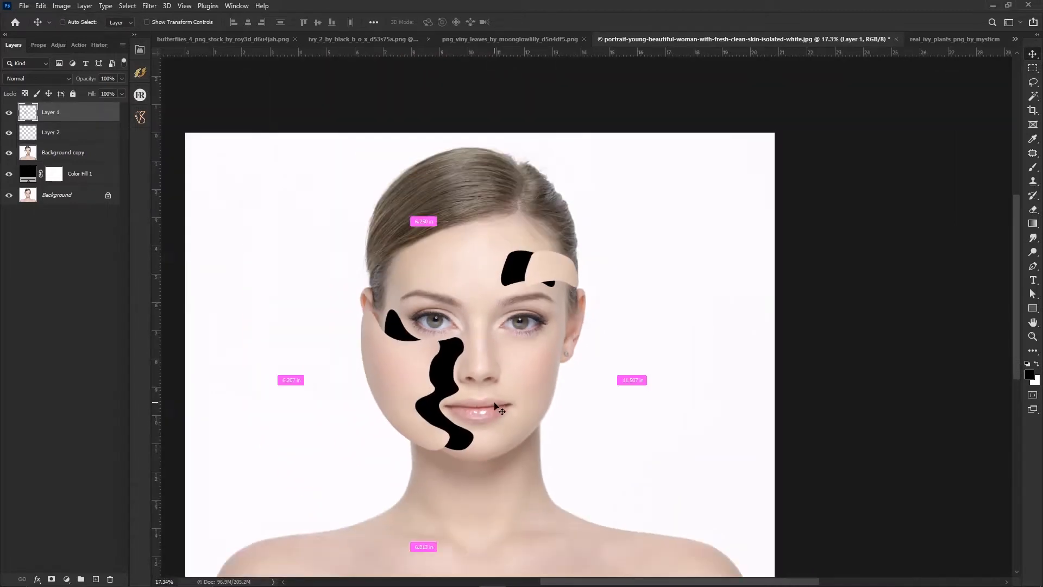
{"action": "key", "text": "ctrl+0"}
Step: Apply a Bevel & Emboss style to the Background copy layer and collapse its effects list
{"action": "left_click", "coordinate": [614, 294]}
{"action": "scroll", "coordinate": [613, 295], "scroll_direction": "up", "scroll_amount": 2}
{"action": "left_click_drag", "start_coordinate": [614, 294], "coordinate": [607, 298]}
{"action": "right_click", "coordinate": [76, 152]}
{"action": "left_click", "coordinate": [115, 128]}
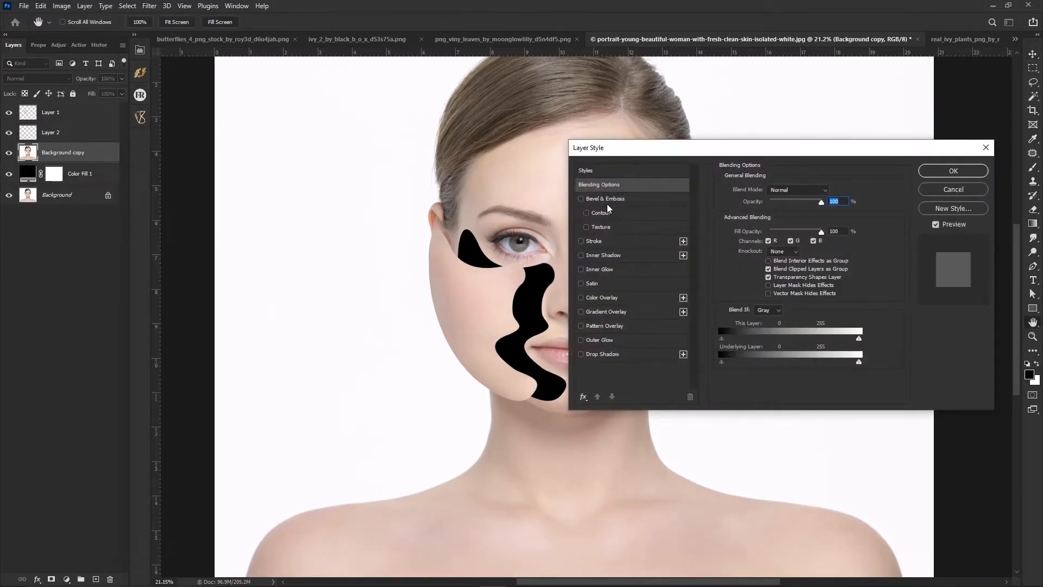
{"action": "left_click", "coordinate": [604, 198]}
{"action": "left_click_drag", "start_coordinate": [603, 150], "coordinate": [87, 177]}
{"action": "left_click_drag", "start_coordinate": [238, 235], "coordinate": [244, 256]}
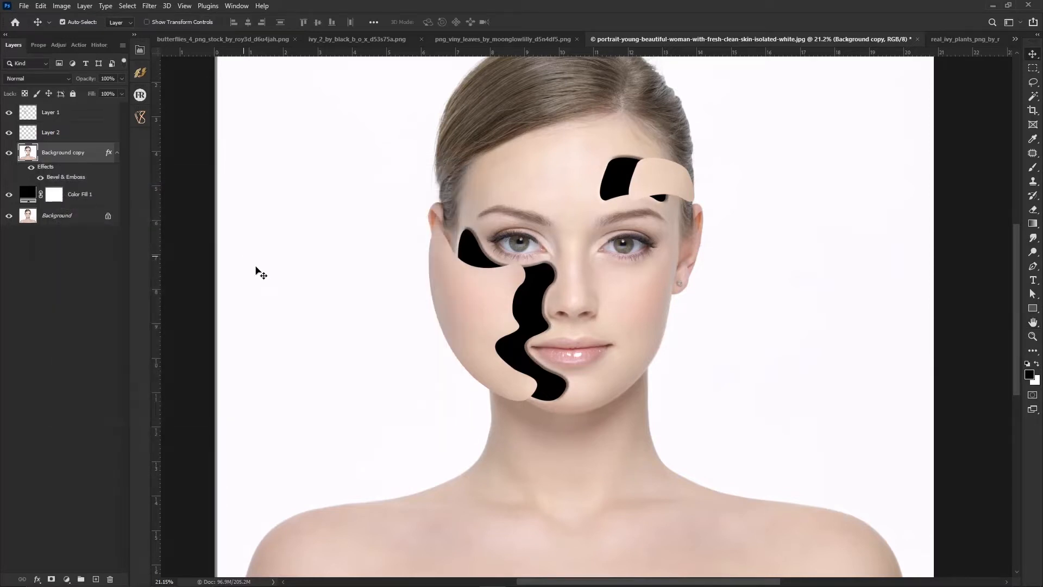
{"action": "left_click_drag", "start_coordinate": [498, 306], "coordinate": [456, 307]}
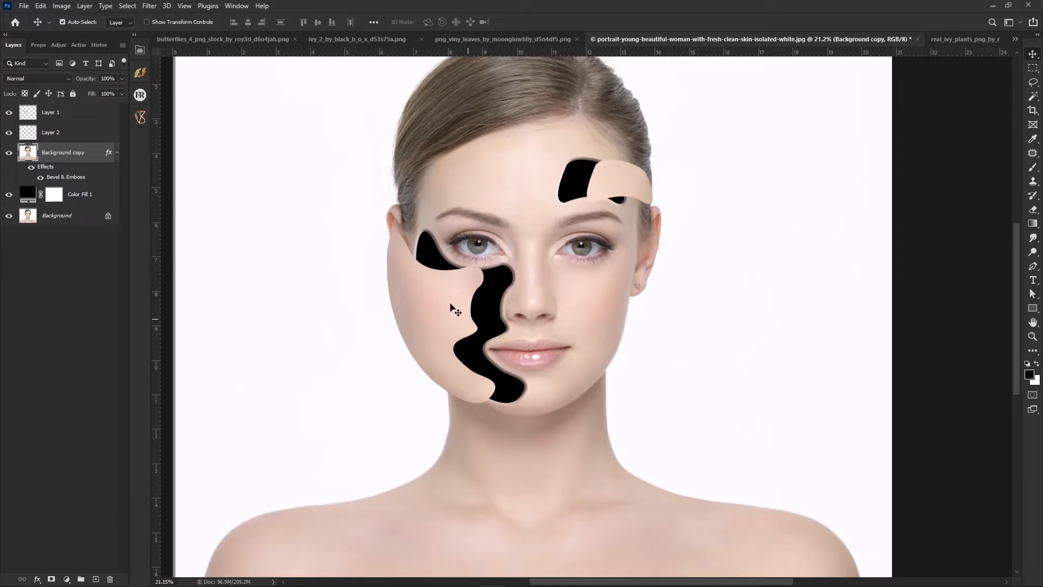
{"action": "left_click", "coordinate": [117, 154]}
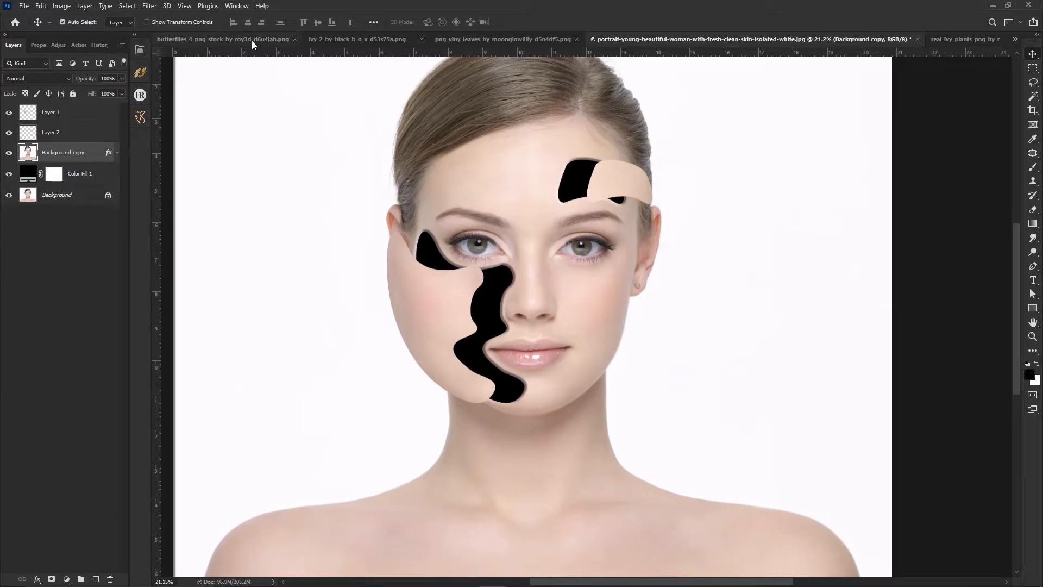
Step: Lasso the large wide ivy block in the real ivy plants image and bring it into the portrait document
{"action": "left_click", "coordinate": [378, 42]}
{"action": "left_click", "coordinate": [543, 47]}
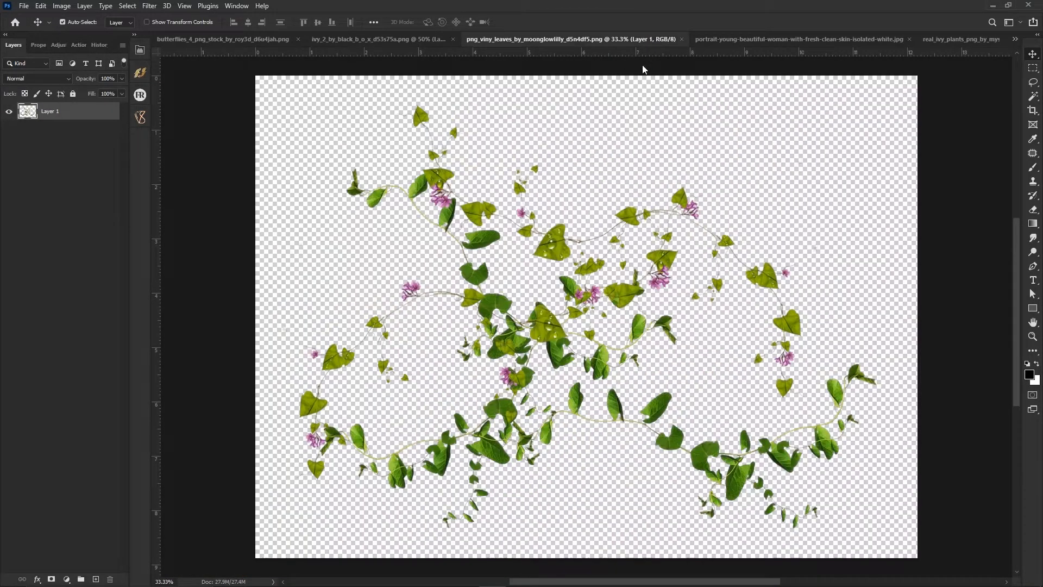
{"action": "key", "text": "ctrl+Tab"}
{"action": "key", "text": "ctrl+Tab"}
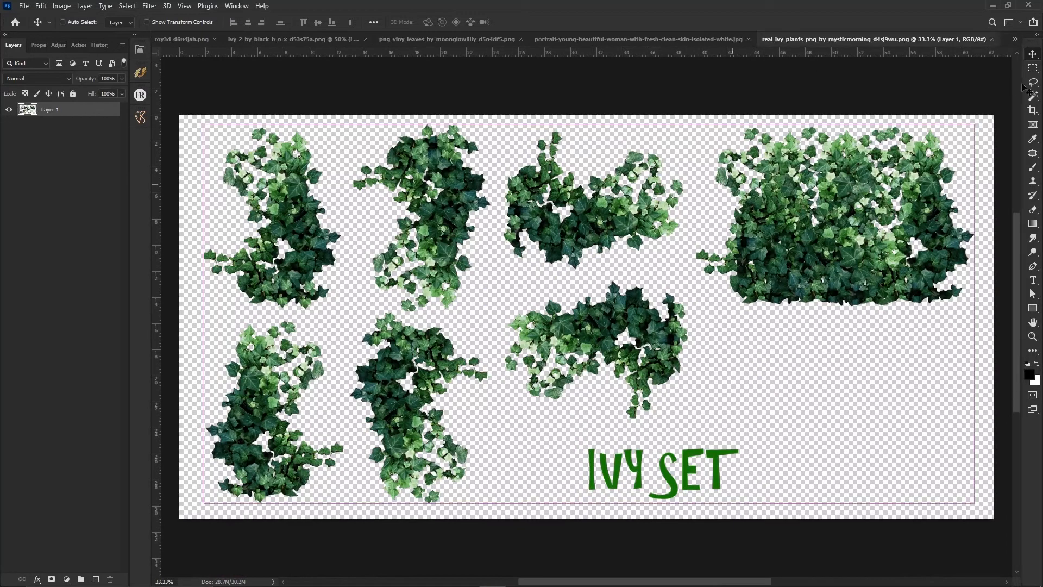
{"action": "left_click", "coordinate": [1033, 82]}
{"action": "mouse_move", "coordinate": [717, 294]}
{"action": "left_mouse_down"}
{"action": "mouse_move", "coordinate": [691, 229]}
{"action": "mouse_move", "coordinate": [693, 154]}
{"action": "mouse_move", "coordinate": [772, 106]}
{"action": "mouse_move", "coordinate": [914, 116]}
{"action": "left_mouse_up"}
{"action": "mouse_move", "coordinate": [986, 223]}
{"action": "left_mouse_down"}
{"action": "mouse_move", "coordinate": [948, 321]}
{"action": "mouse_move", "coordinate": [860, 336]}
{"action": "left_mouse_up"}
{"action": "key", "text": "v"}
{"action": "mouse_move", "coordinate": [789, 180]}
{"action": "left_mouse_down"}
{"action": "mouse_move", "coordinate": [810, 164]}
{"action": "mouse_move", "coordinate": [521, 54]}
{"action": "mouse_move", "coordinate": [571, 42]}
{"action": "left_mouse_up"}
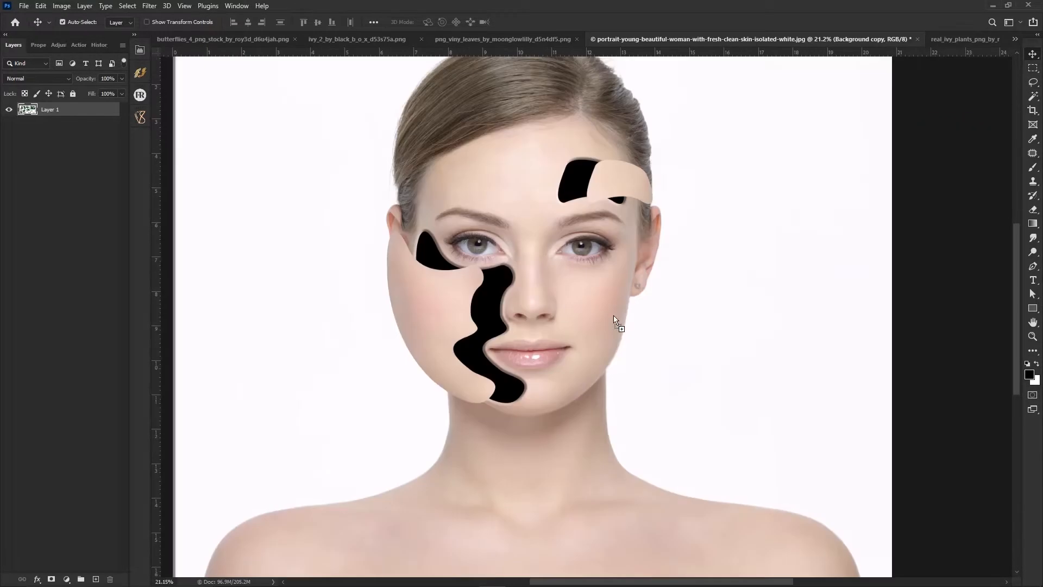
{"action": "left_click_drag", "start_coordinate": [614, 321], "coordinate": [616, 326]}
Step: Scale the ivy to 188.19%, rotate it -81.17°, place it over the cheek opening and put its layer beneath Background copy
{"action": "scroll", "coordinate": [620, 339], "scroll_direction": "down", "scroll_amount": 1}
{"action": "key", "text": "ctrl+t"}
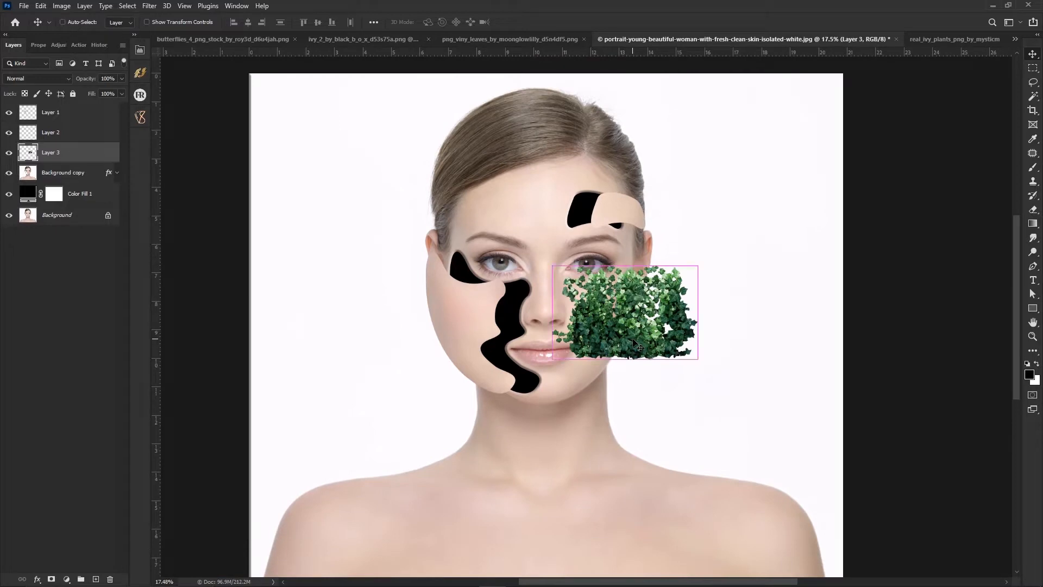
{"action": "left_click_drag", "start_coordinate": [698, 358], "coordinate": [766, 403]}
{"action": "left_click_drag", "start_coordinate": [702, 369], "coordinate": [575, 364]}
{"action": "left_click_drag", "start_coordinate": [643, 424], "coordinate": [548, 343]}
{"action": "key", "text": "Return"}
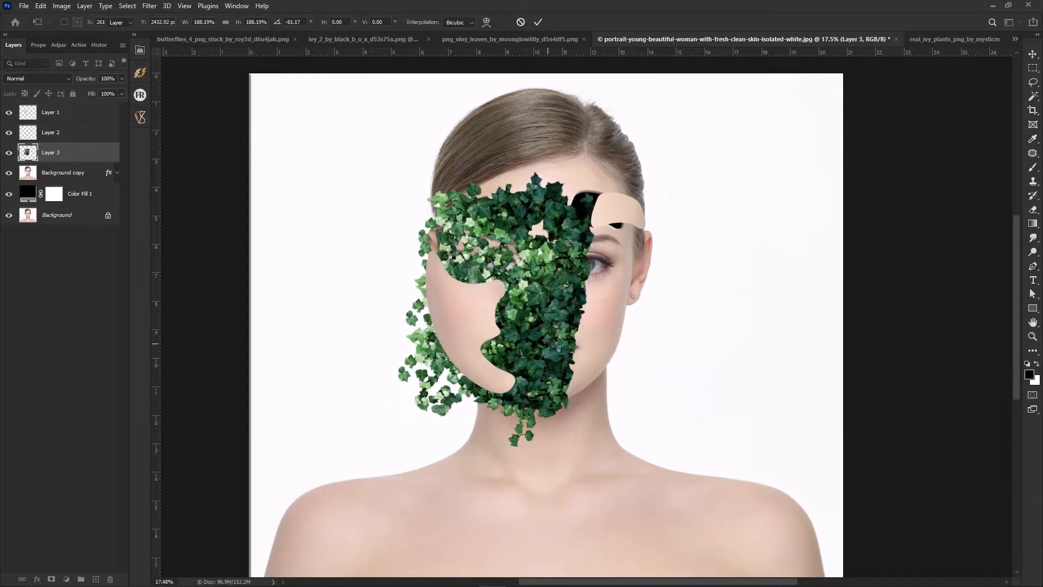
{"action": "left_click_drag", "start_coordinate": [55, 158], "coordinate": [61, 182]}
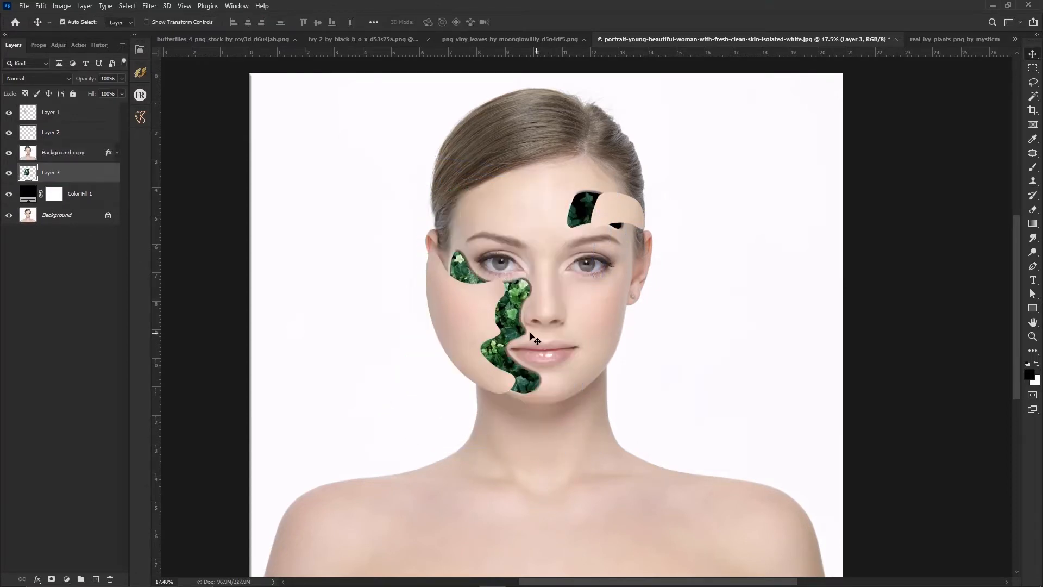
Step: Shrink the ivy so it fills only the cheek opening, and select the Background copy layer
{"action": "key", "text": "ctrl+t"}
{"action": "left_click_drag", "start_coordinate": [594, 170], "coordinate": [577, 197]}
{"action": "left_click_drag", "start_coordinate": [579, 470], "coordinate": [590, 457]}
{"action": "key", "text": "Return"}
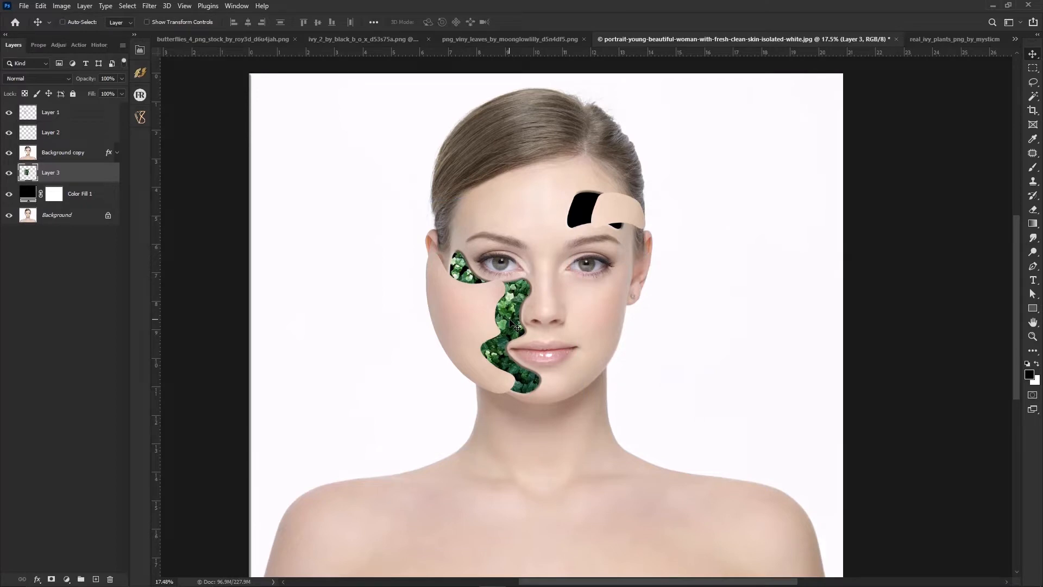
{"action": "left_click_drag", "start_coordinate": [485, 322], "coordinate": [526, 309]}
{"action": "left_click", "coordinate": [60, 159]}
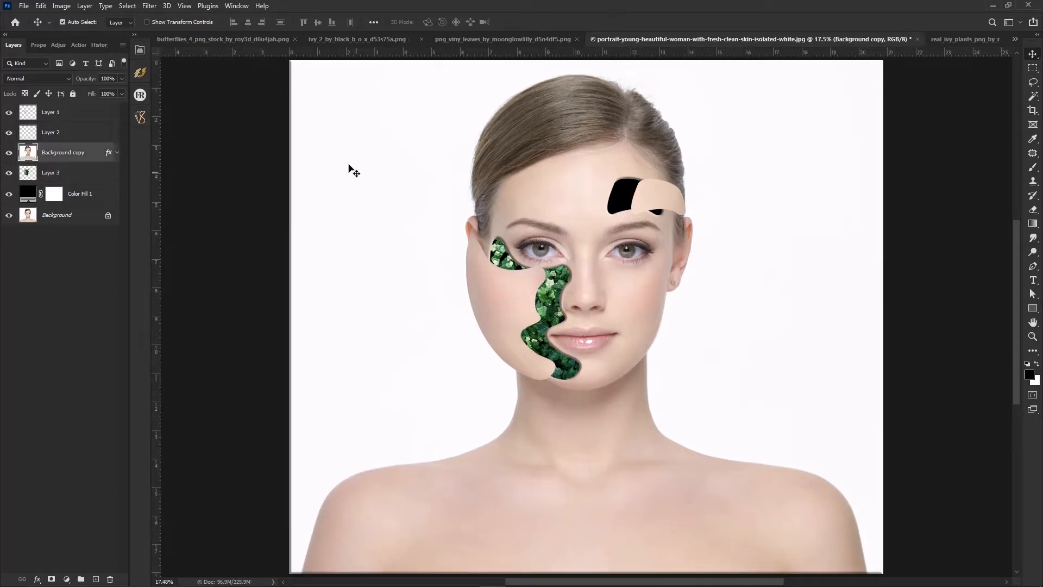
Step: Bring the flowering vine from the viny leaves image into the portrait and place its layer above Background copy
{"action": "left_click", "coordinate": [478, 39]}
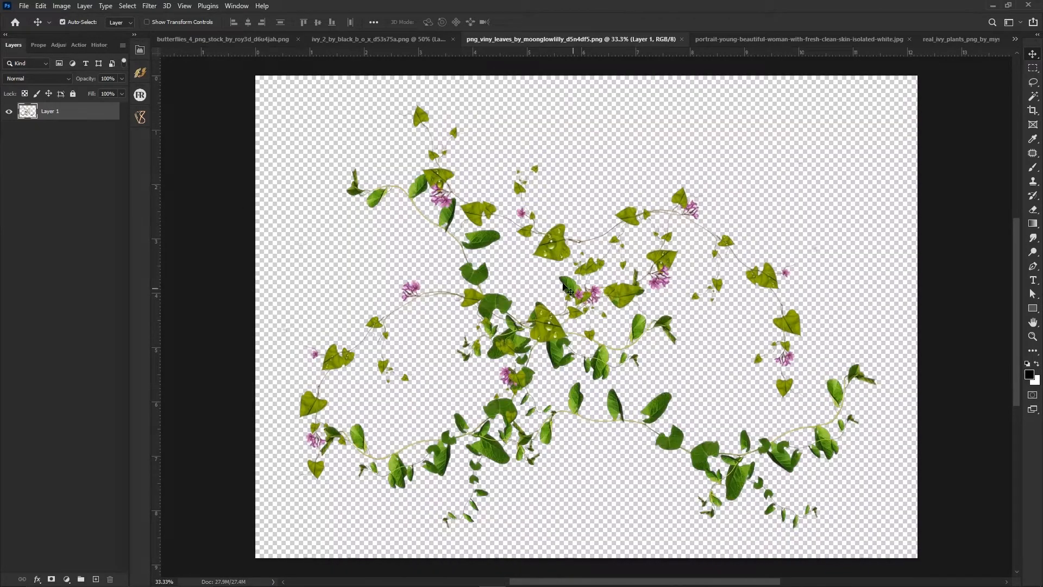
{"action": "left_click_drag", "start_coordinate": [615, 298], "coordinate": [706, 82]}
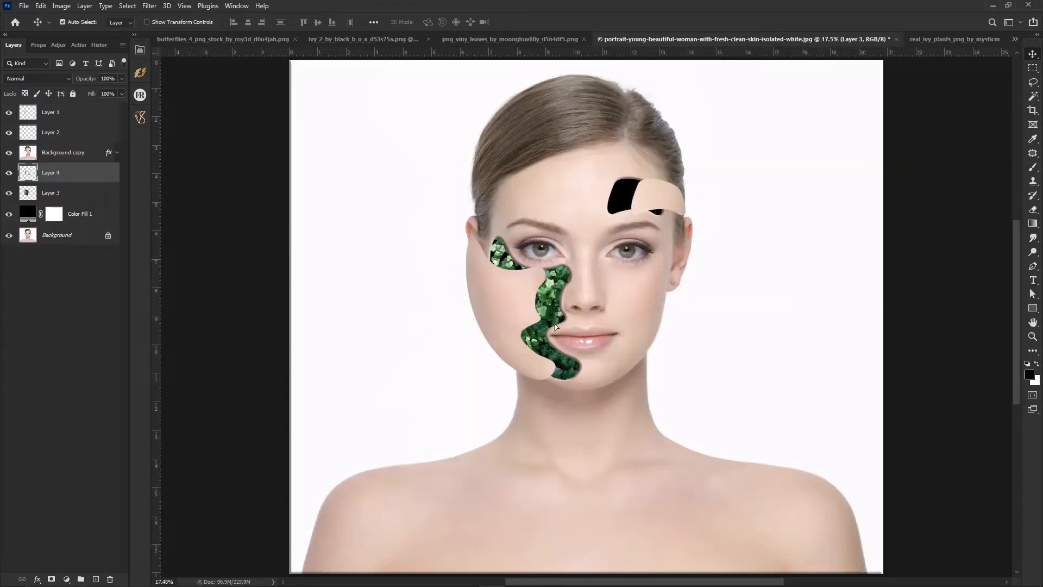
{"action": "left_click_drag", "start_coordinate": [53, 177], "coordinate": [51, 143]}
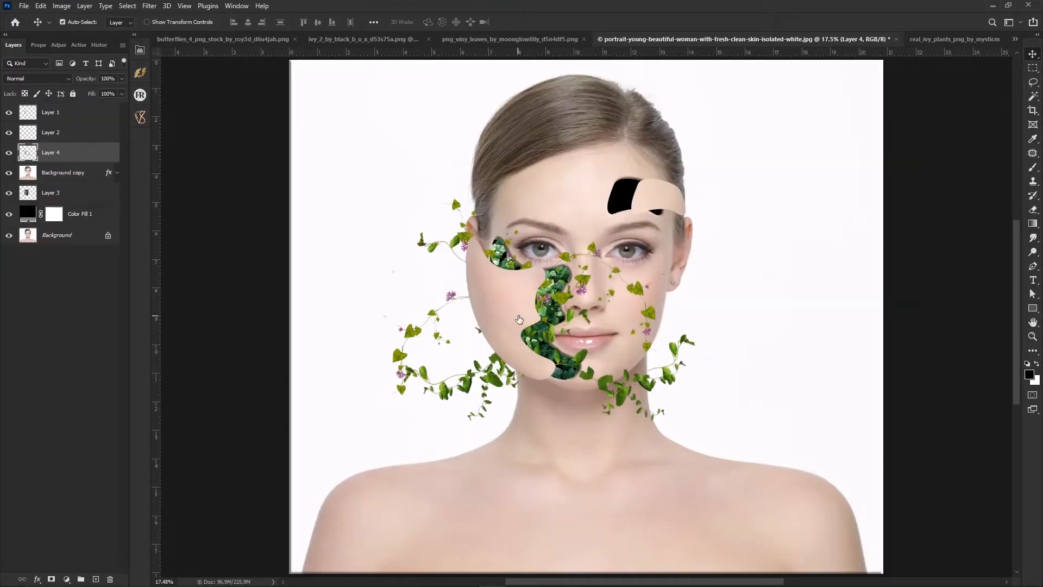
Step: Rotate the vine and position it so its tendrils spread outward from behind the cut-out cheek
{"action": "key", "text": "ctrl+t"}
{"action": "left_click_drag", "start_coordinate": [701, 432], "coordinate": [369, 357]}
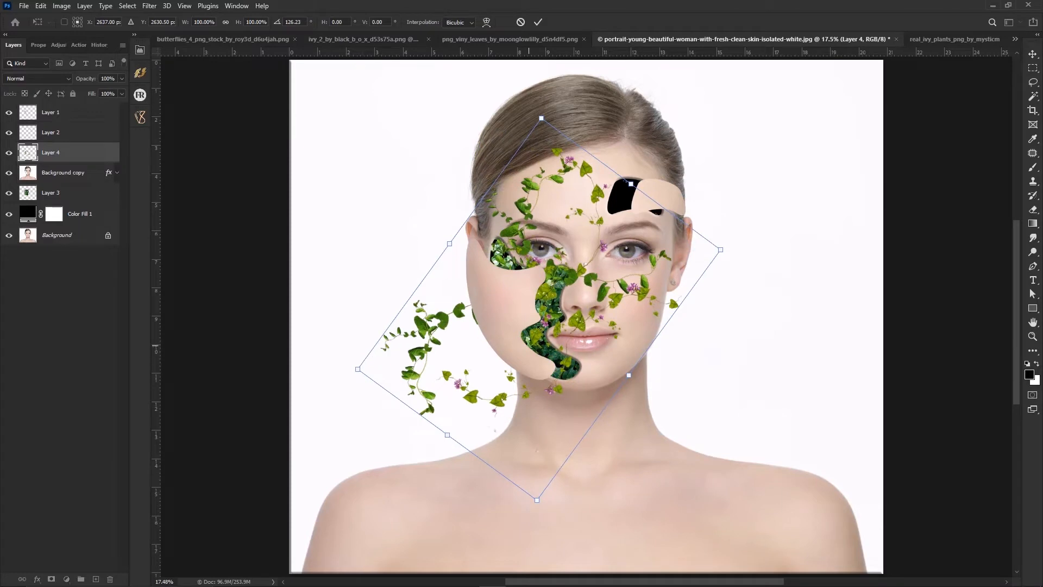
{"action": "left_click_drag", "start_coordinate": [546, 290], "coordinate": [516, 312]}
{"action": "left_click_drag", "start_coordinate": [522, 403], "coordinate": [490, 365]}
{"action": "key", "text": "Return"}
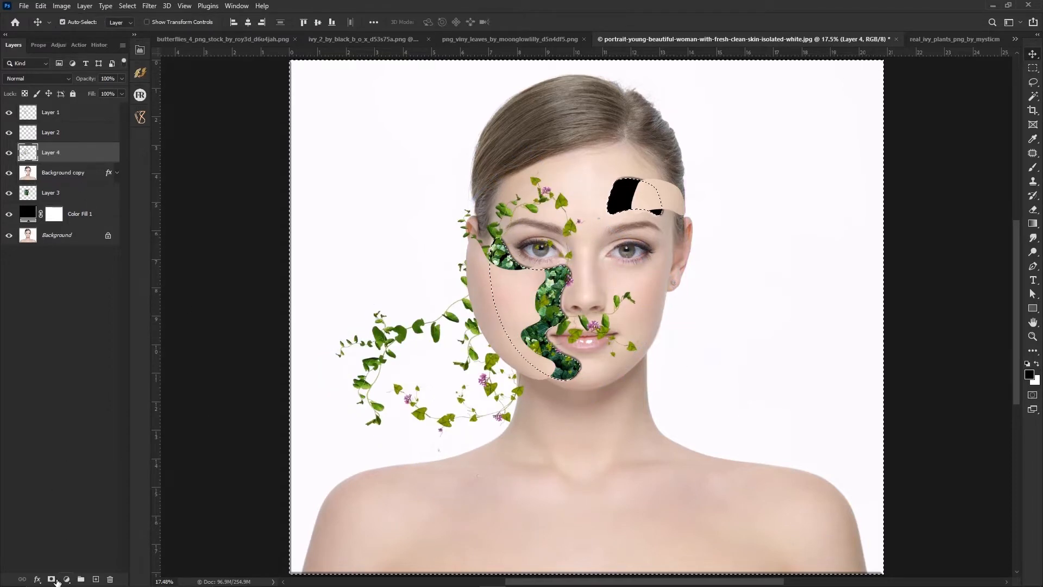
Step: Mask Layer 4 with the Background copy selection and paint the mask black to hide the vine over the face
{"action": "left_click", "coordinate": [51, 578]}
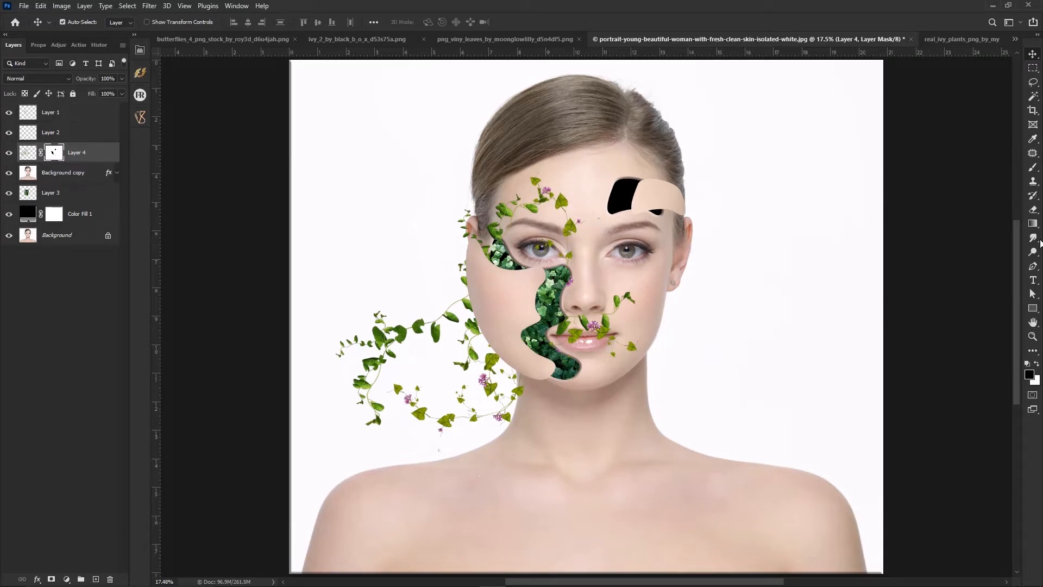
{"action": "left_click", "coordinate": [1033, 168]}
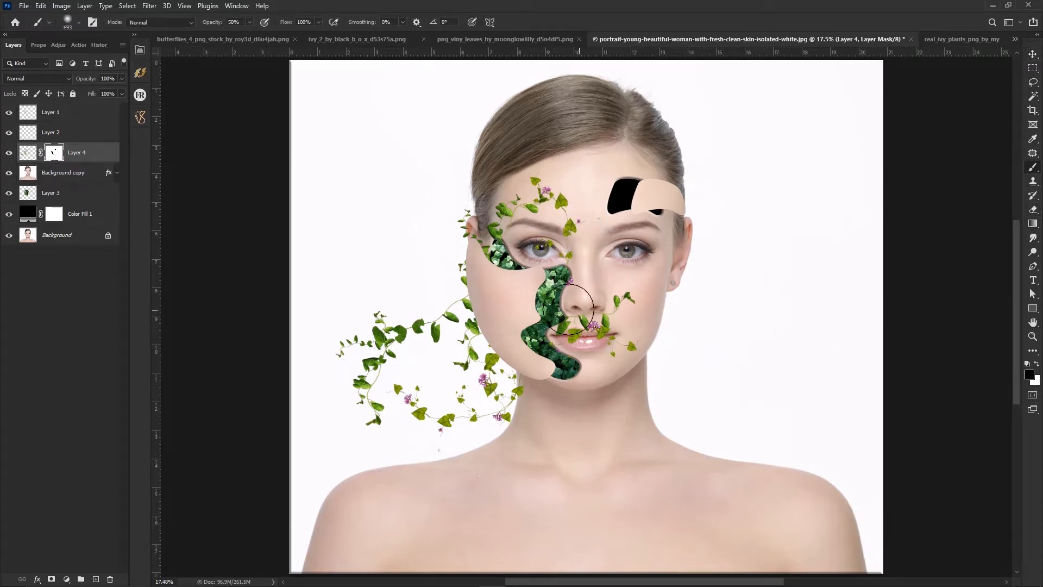
{"action": "mouse_move", "coordinate": [605, 317]}
{"action": "left_mouse_down"}
{"action": "mouse_move", "coordinate": [590, 344]}
{"action": "mouse_move", "coordinate": [629, 321]}
{"action": "mouse_move", "coordinate": [627, 300]}
{"action": "mouse_move", "coordinate": [535, 328]}
{"action": "mouse_move", "coordinate": [585, 276]}
{"action": "mouse_move", "coordinate": [569, 199]}
{"action": "mouse_move", "coordinate": [515, 205]}
{"action": "mouse_move", "coordinate": [486, 237]}
{"action": "mouse_move", "coordinate": [472, 218]}
{"action": "mouse_move", "coordinate": [438, 284]}
{"action": "mouse_move", "coordinate": [469, 288]}
{"action": "mouse_move", "coordinate": [483, 317]}
{"action": "left_mouse_up"}
{"action": "scroll", "coordinate": [483, 316], "scroll_direction": "up", "scroll_amount": 2}
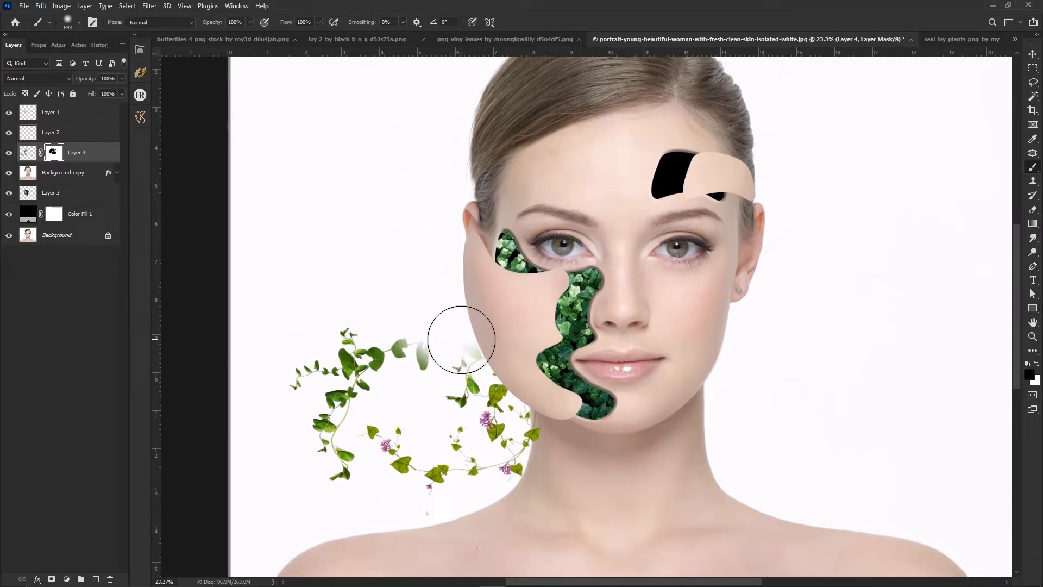
Step: Paint the Layer 4 mask white to restore the vine beside the cheek piece and inside the cheek opening
{"action": "key", "text": "x"}
{"action": "mouse_move", "coordinate": [431, 343]}
{"action": "left_mouse_down"}
{"action": "mouse_move", "coordinate": [443, 305]}
{"action": "mouse_move", "coordinate": [462, 303]}
{"action": "mouse_move", "coordinate": [450, 305]}
{"action": "mouse_move", "coordinate": [451, 255]}
{"action": "mouse_move", "coordinate": [472, 274]}
{"action": "mouse_move", "coordinate": [477, 301]}
{"action": "left_mouse_up"}
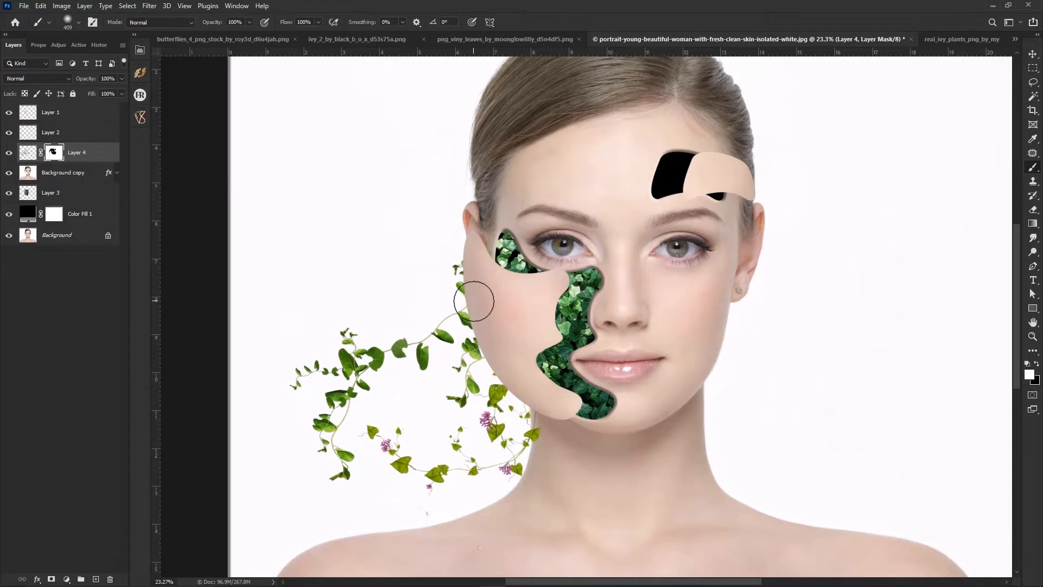
{"action": "mouse_move", "coordinate": [574, 364]}
{"action": "left_mouse_down"}
{"action": "mouse_move", "coordinate": [558, 285]}
{"action": "mouse_move", "coordinate": [494, 278]}
{"action": "mouse_move", "coordinate": [483, 258]}
{"action": "mouse_move", "coordinate": [469, 257]}
{"action": "mouse_move", "coordinate": [524, 281]}
{"action": "mouse_move", "coordinate": [485, 320]}
{"action": "left_mouse_up"}
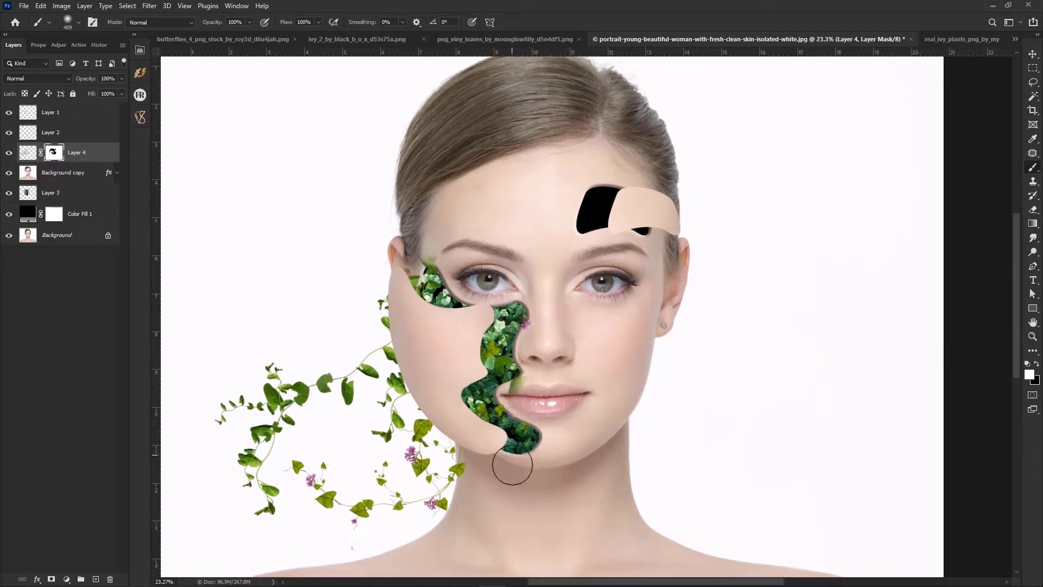
Step: Paint the Layer 4 mask black with a smaller brush to hide leaves spilling from the cheek opening onto the skin
{"action": "scroll", "coordinate": [519, 376], "scroll_direction": "up", "scroll_amount": 3}
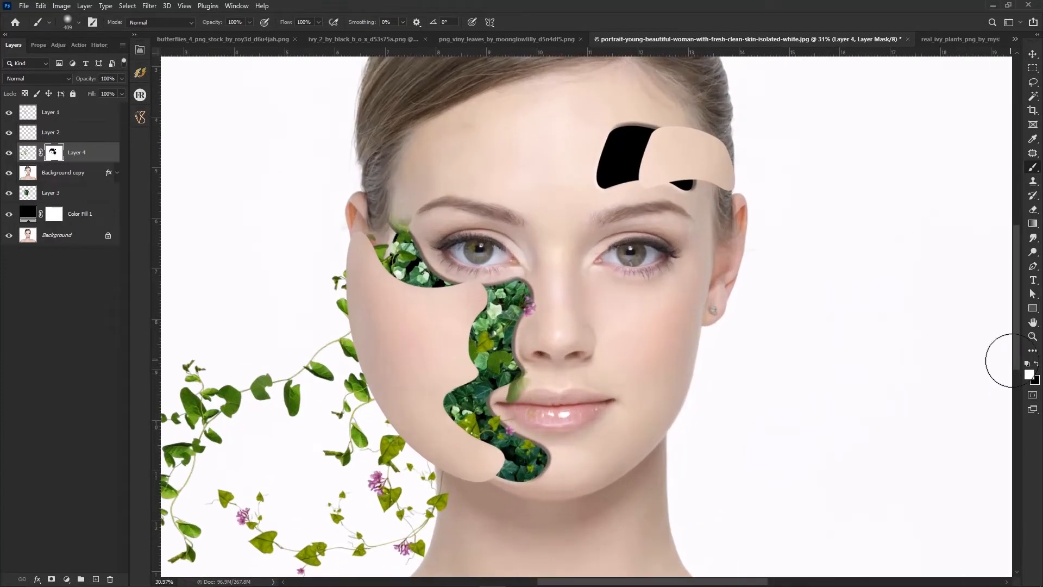
{"action": "key", "text": "x"}
{"action": "mouse_move", "coordinate": [524, 413]}
{"action": "left_mouse_down"}
{"action": "mouse_move", "coordinate": [497, 399]}
{"action": "mouse_move", "coordinate": [528, 367]}
{"action": "left_mouse_up"}
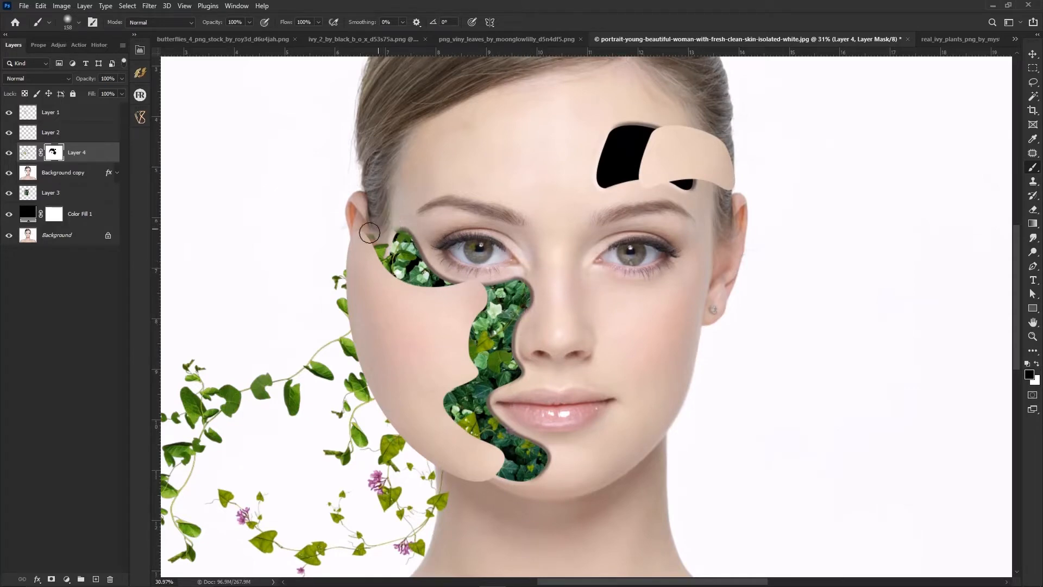
{"action": "scroll", "coordinate": [442, 229], "scroll_direction": "down", "scroll_amount": 5}
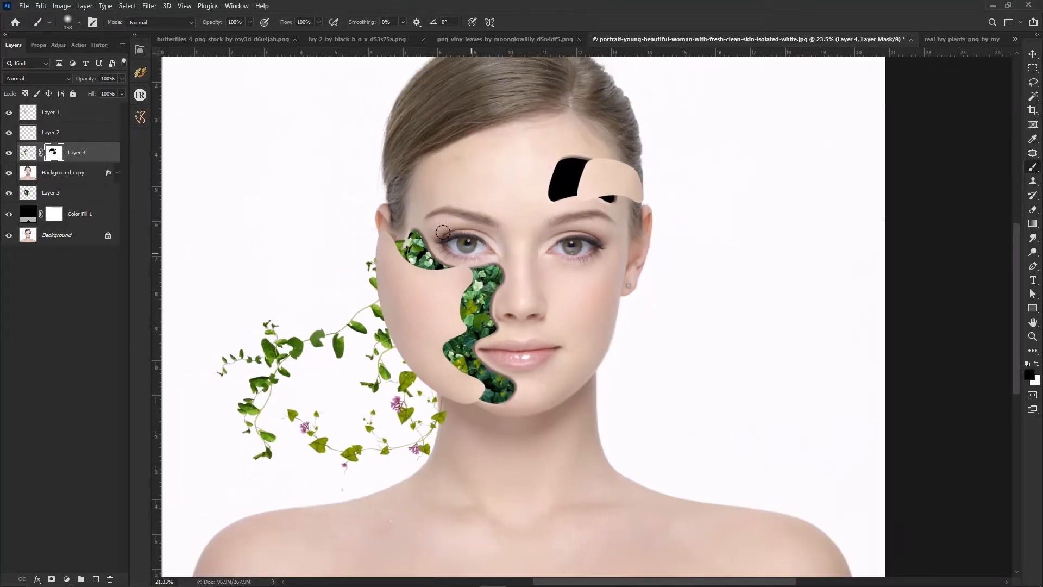
{"action": "left_click_drag", "start_coordinate": [484, 351], "coordinate": [442, 365]}
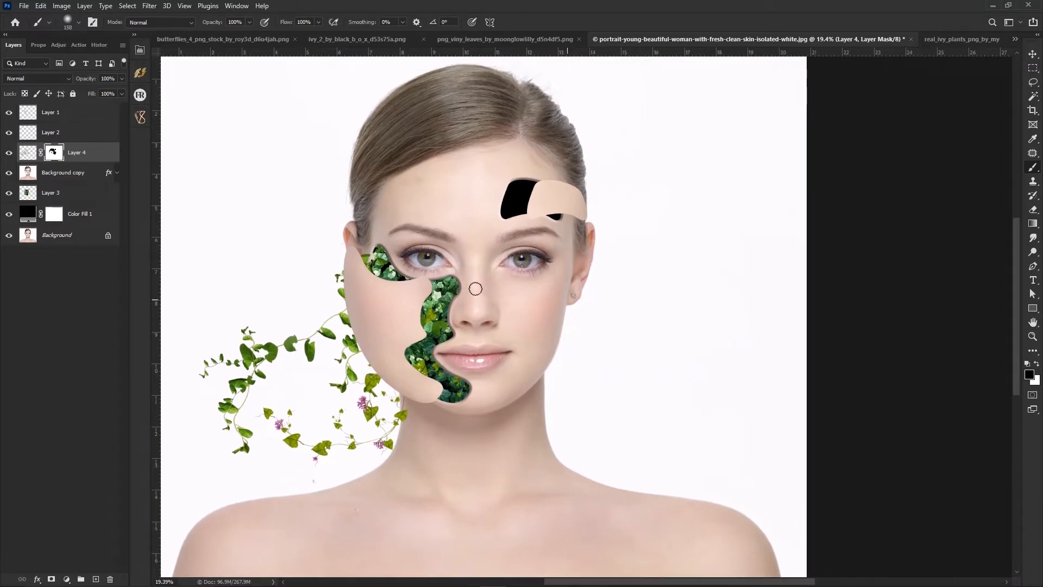
{"action": "scroll", "coordinate": [518, 329], "scroll_direction": "down", "scroll_amount": 1}
Step: Bring the wide ivy block from the real ivy plants image over the forehead opening, above Background copy
{"action": "left_click", "coordinate": [530, 314], "text": "ctrl"}
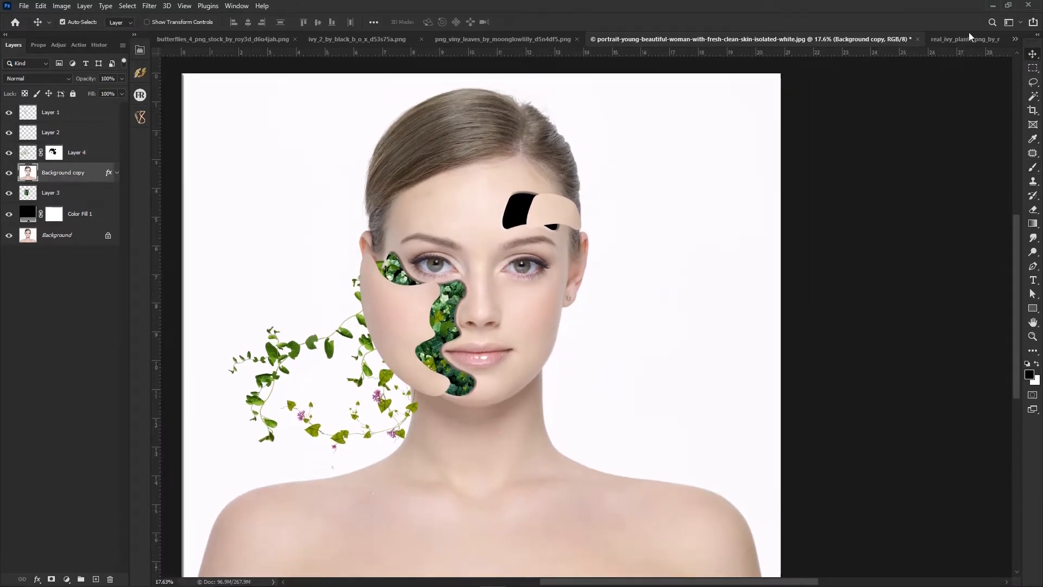
{"action": "left_click", "coordinate": [952, 42]}
{"action": "mouse_move", "coordinate": [813, 258]}
{"action": "left_mouse_down"}
{"action": "mouse_move", "coordinate": [641, 125]}
{"action": "mouse_move", "coordinate": [608, 38]}
{"action": "mouse_move", "coordinate": [530, 248]}
{"action": "left_mouse_up"}
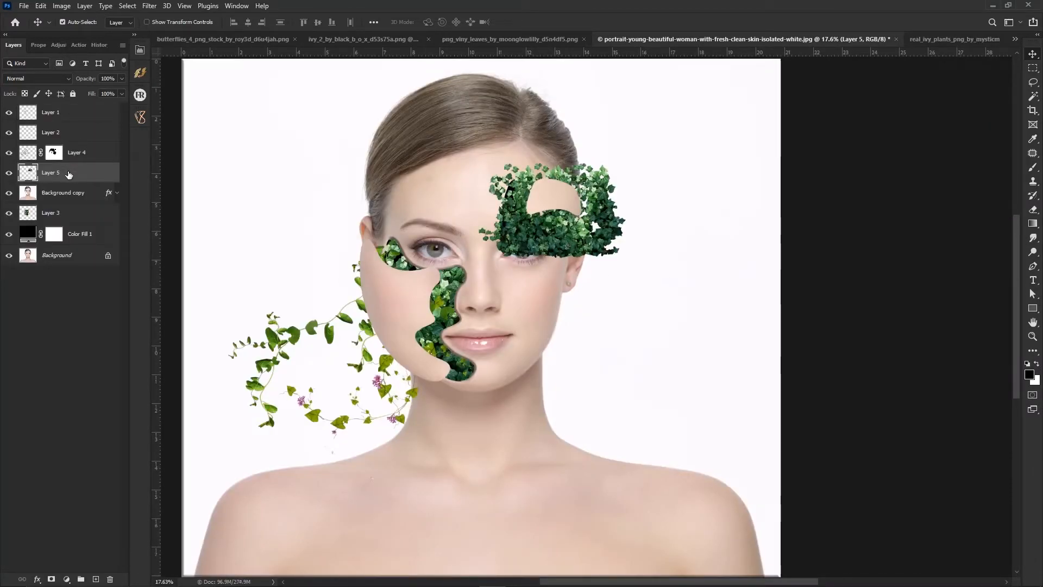
Step: Scale the ivy block to 111.89%, rotate it 18.24° over the forehead opening and move its layer beneath Background copy
{"action": "key", "text": "ctrl+t"}
{"action": "left_click_drag", "start_coordinate": [625, 258], "coordinate": [635, 268]}
{"action": "left_click_drag", "start_coordinate": [646, 296], "coordinate": [606, 310]}
{"action": "left_click_drag", "start_coordinate": [573, 254], "coordinate": [553, 248]}
{"action": "key", "text": "Return"}
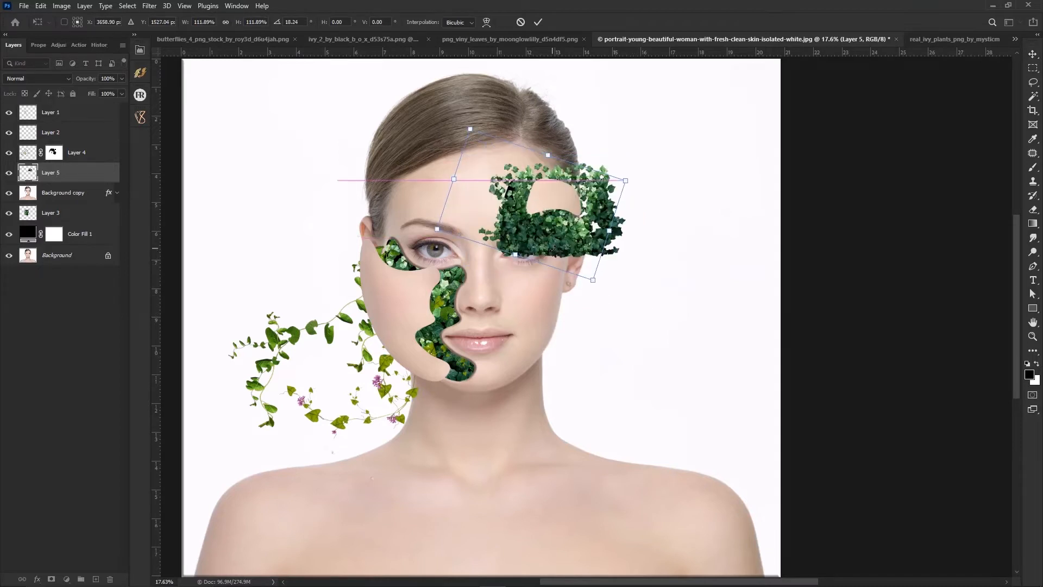
{"action": "left_click_drag", "start_coordinate": [81, 172], "coordinate": [70, 202]}
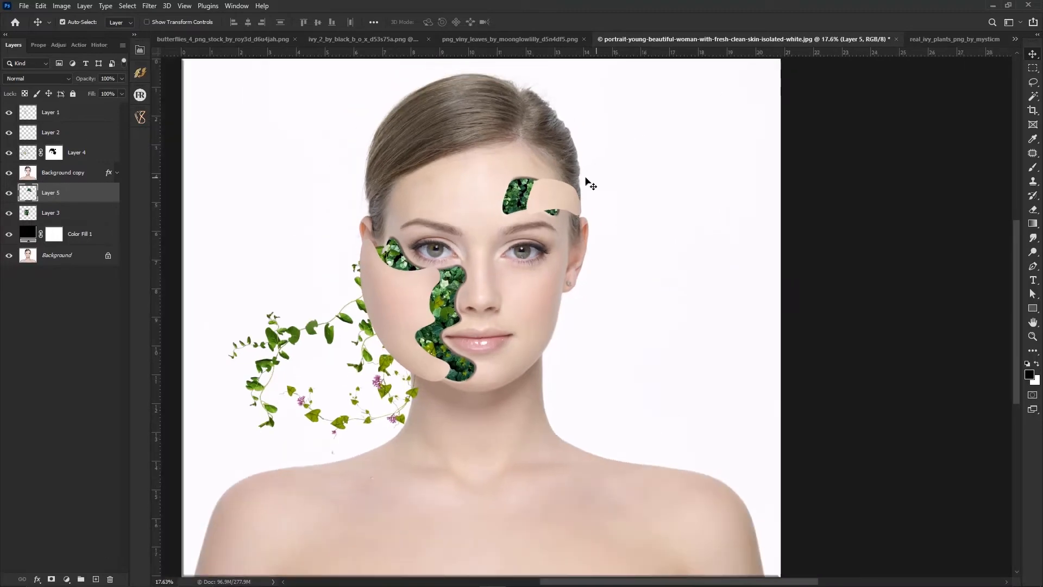
Step: Bring another copy of the flowering vine into the portrait and raise its layer above Layer 4
{"action": "scroll", "coordinate": [600, 81], "scroll_direction": "up", "scroll_amount": 1}
{"action": "left_click", "coordinate": [956, 39]}
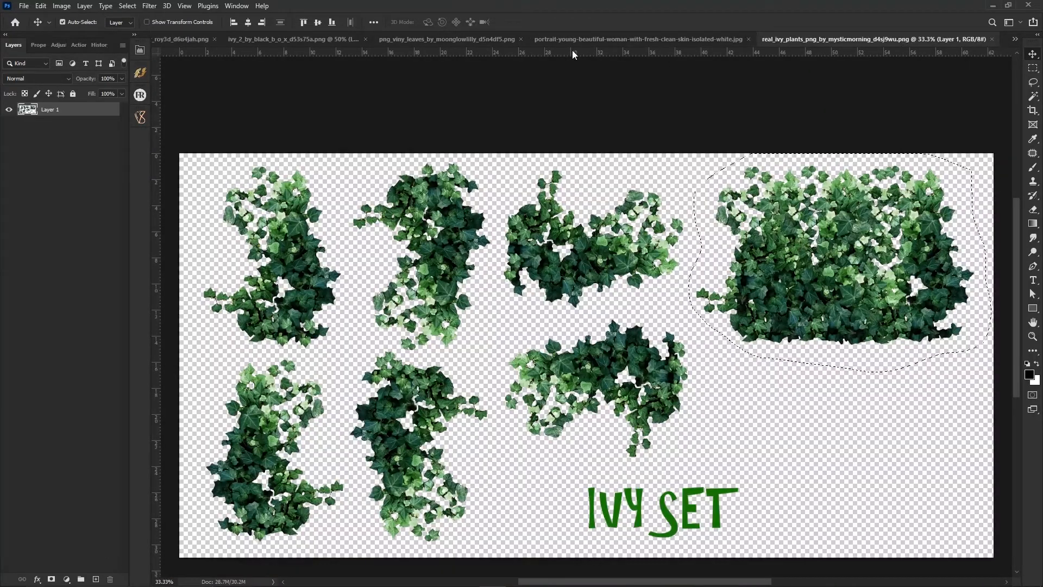
{"action": "left_click", "coordinate": [494, 41]}
{"action": "scroll", "coordinate": [554, 265], "scroll_direction": "down", "scroll_amount": 1}
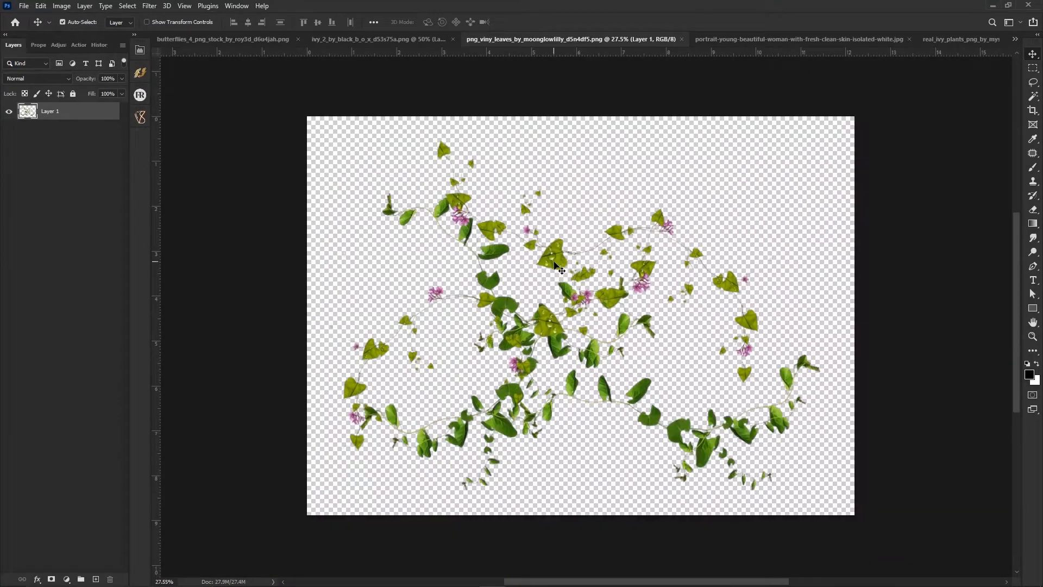
{"action": "left_click_drag", "start_coordinate": [560, 265], "coordinate": [593, 247]}
{"action": "key", "text": "ctrl+bracketright"}
{"action": "key", "text": "ctrl+bracketright"}
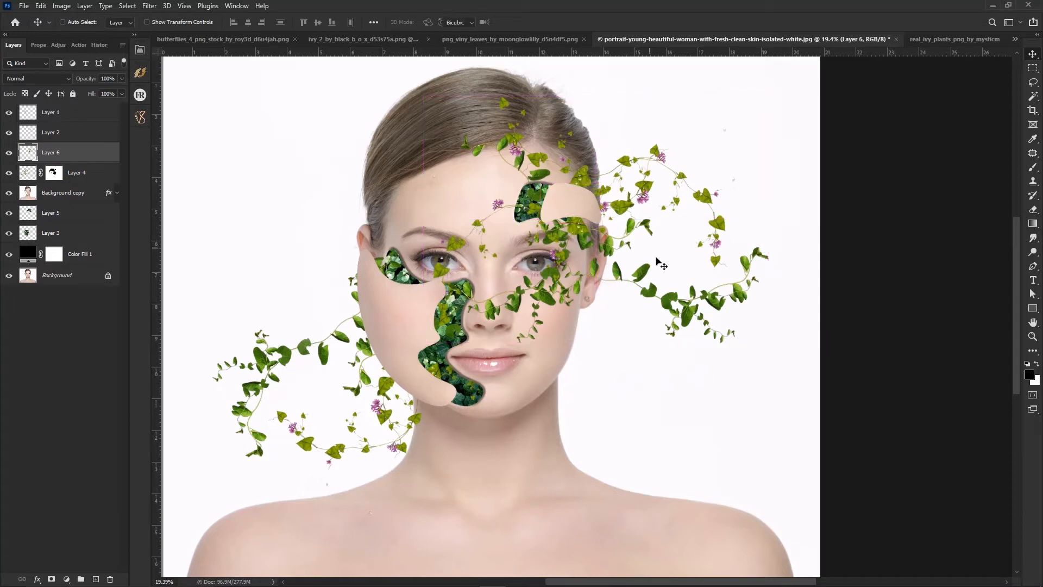
Step: Rotate the new vine and place it across the forehead so its tendrils extend beyond the side of the head
{"action": "key", "text": "ctrl+t"}
{"action": "left_click_drag", "start_coordinate": [749, 372], "coordinate": [359, 268]}
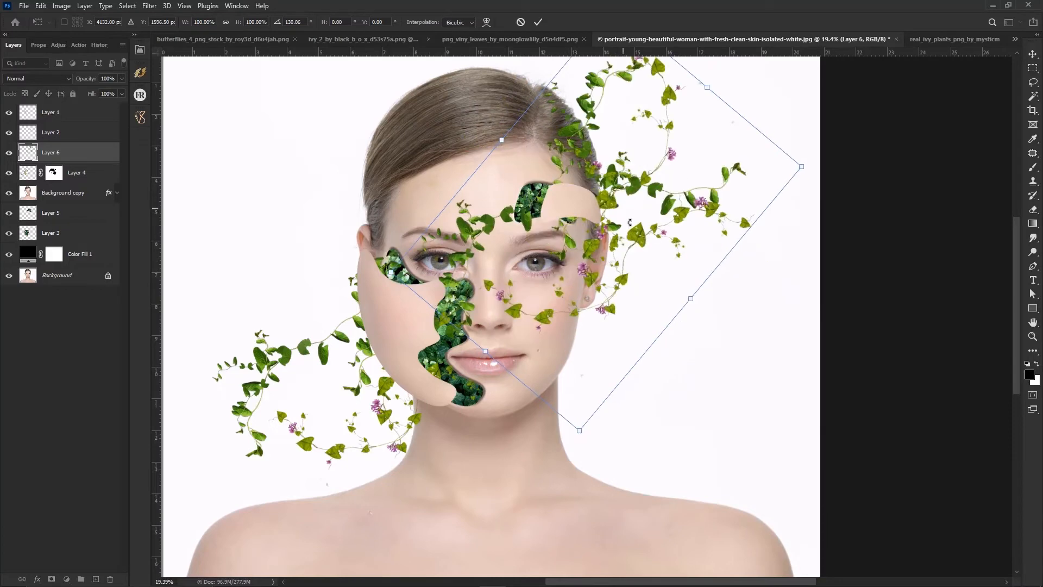
{"action": "left_click_drag", "start_coordinate": [609, 204], "coordinate": [628, 296]}
{"action": "left_click_drag", "start_coordinate": [585, 486], "coordinate": [486, 432]}
{"action": "left_click_drag", "start_coordinate": [603, 283], "coordinate": [576, 239]}
{"action": "key", "text": "Return"}
{"action": "scroll", "coordinate": [577, 239], "scroll_direction": "up", "scroll_amount": 2}
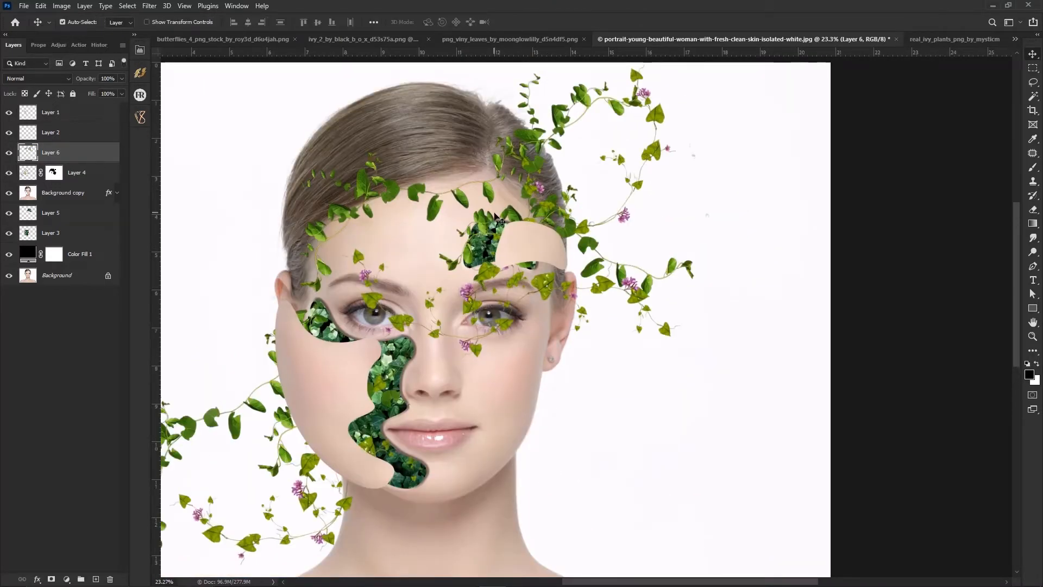
Step: Shrink the forehead vine and reposition it around the forehead opening
{"action": "key", "text": "ctrl+t"}
{"action": "left_click_drag", "start_coordinate": [299, 410], "coordinate": [348, 368]}
{"action": "left_click_drag", "start_coordinate": [512, 188], "coordinate": [527, 196]}
{"action": "key", "text": "Return"}
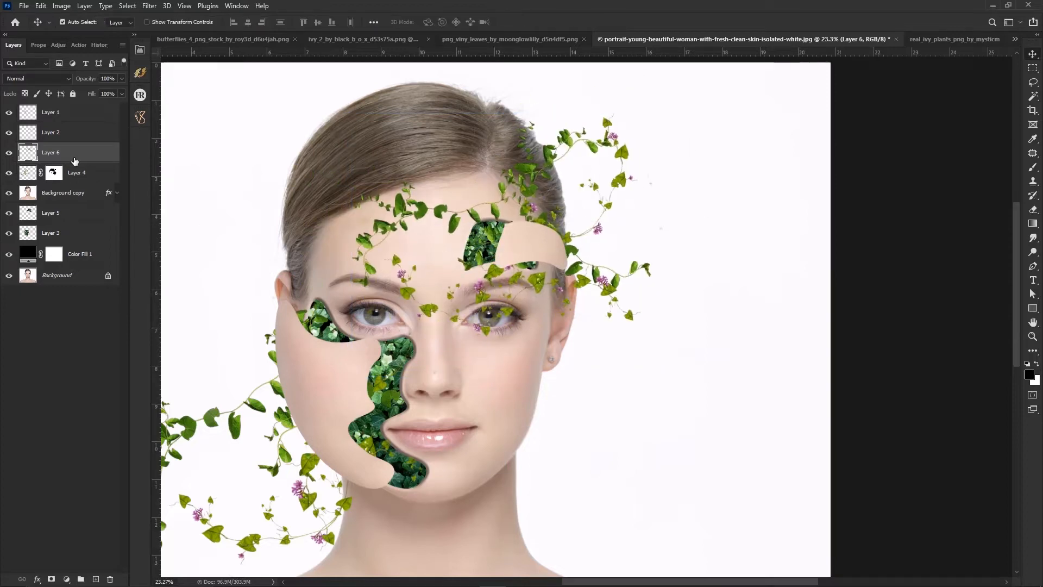
Step: Mask Layer 6 with the Background copy selection and paint out the vine over the face and hair
{"action": "left_click", "coordinate": [28, 196], "text": "ctrl"}
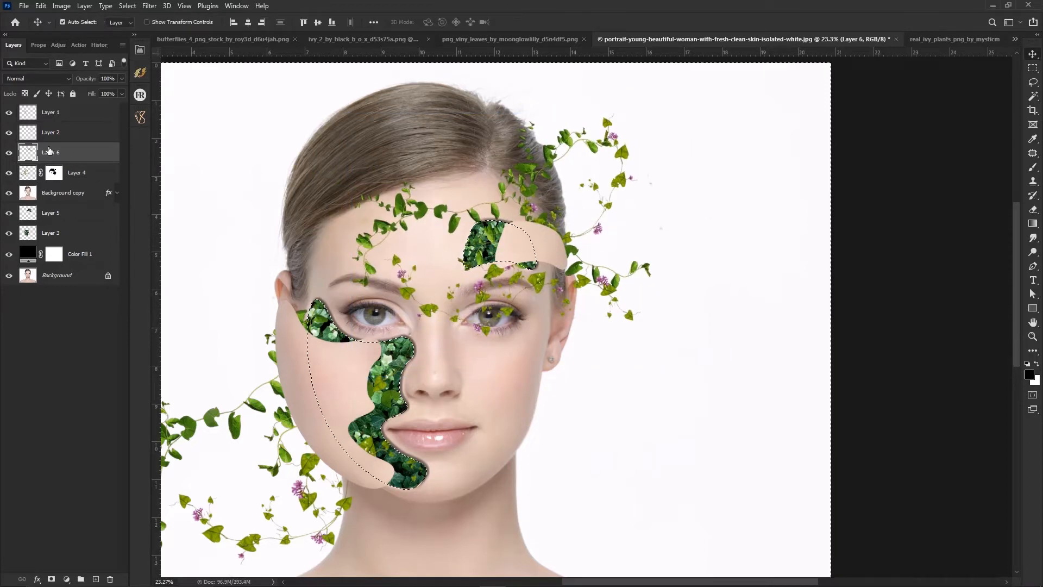
{"action": "left_click", "coordinate": [52, 578]}
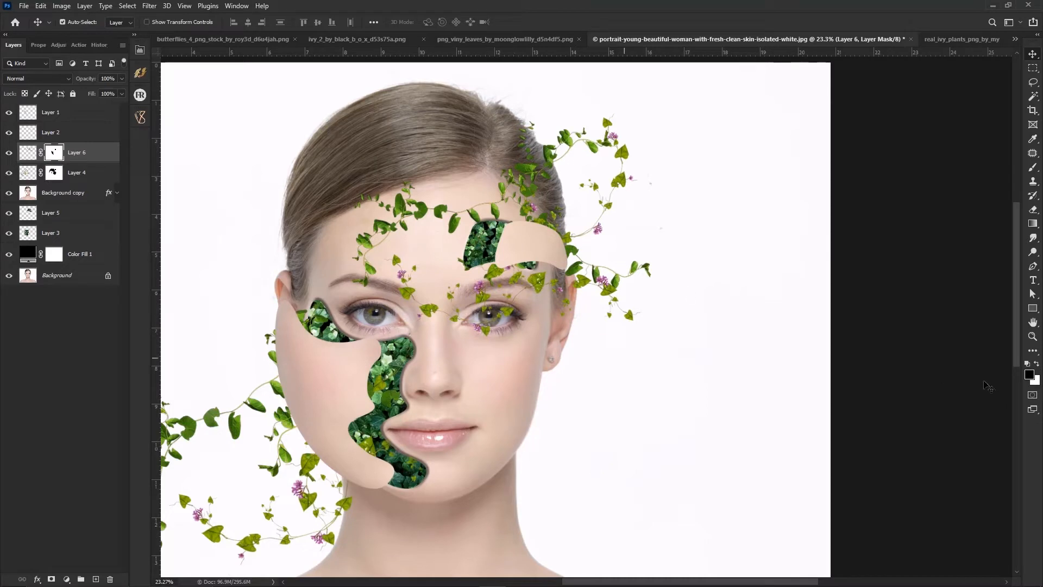
{"action": "left_click", "coordinate": [1033, 169]}
{"action": "mouse_move", "coordinate": [510, 274]}
{"action": "left_mouse_down"}
{"action": "mouse_move", "coordinate": [483, 332]}
{"action": "mouse_move", "coordinate": [413, 288]}
{"action": "mouse_move", "coordinate": [421, 279]}
{"action": "mouse_move", "coordinate": [372, 191]}
{"action": "mouse_move", "coordinate": [451, 250]}
{"action": "mouse_move", "coordinate": [372, 240]}
{"action": "mouse_move", "coordinate": [455, 279]}
{"action": "left_mouse_up"}
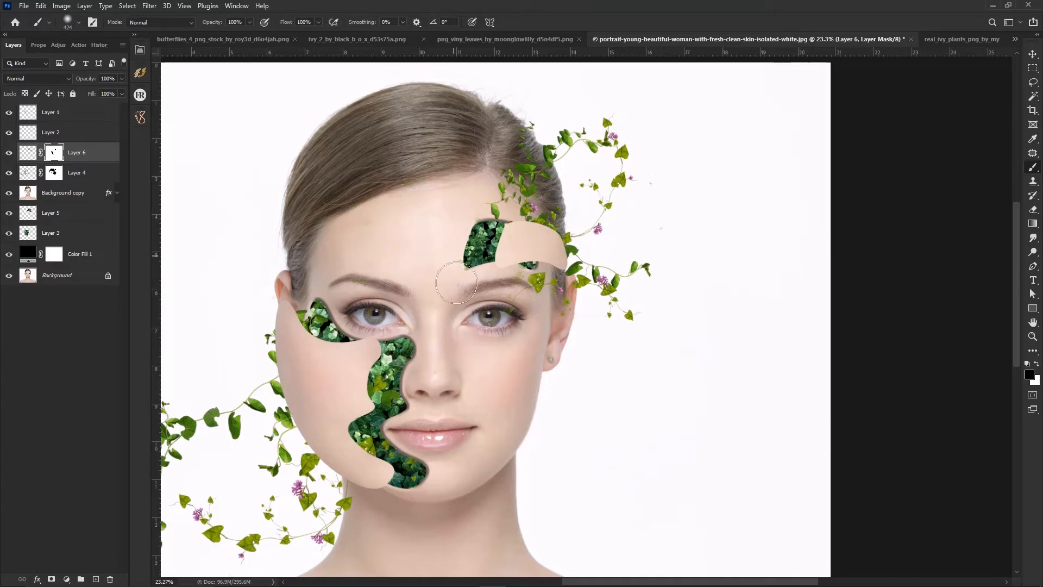
{"action": "mouse_move", "coordinate": [451, 194]}
{"action": "left_mouse_down"}
{"action": "mouse_move", "coordinate": [390, 246]}
{"action": "mouse_move", "coordinate": [484, 260]}
{"action": "mouse_move", "coordinate": [463, 161]}
{"action": "mouse_move", "coordinate": [495, 198]}
{"action": "mouse_move", "coordinate": [536, 170]}
{"action": "mouse_move", "coordinate": [511, 189]}
{"action": "mouse_move", "coordinate": [512, 173]}
{"action": "mouse_move", "coordinate": [548, 172]}
{"action": "left_mouse_up"}
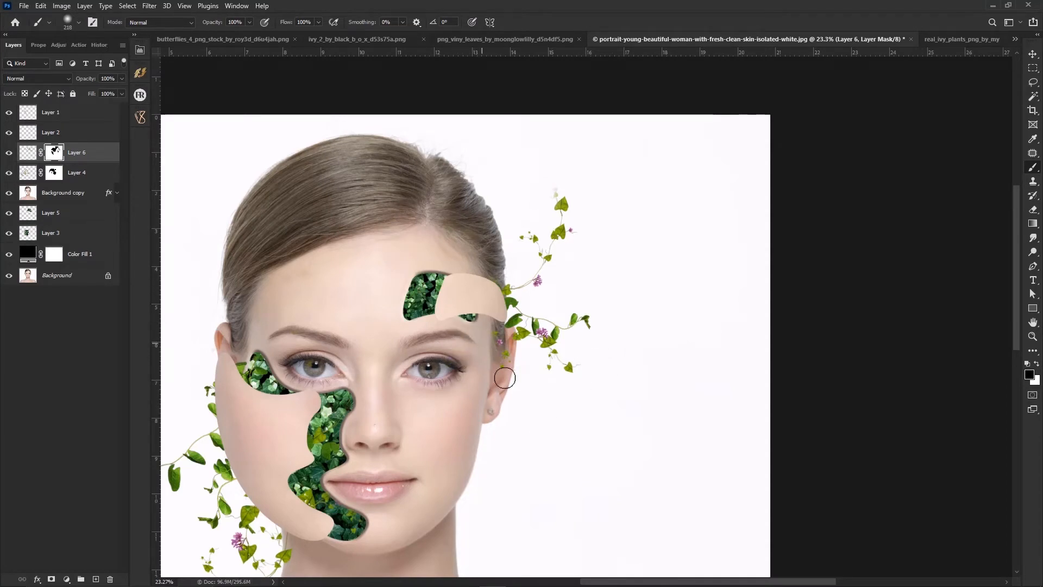
Step: Refine the Layer 6 mask, restoring the leaves and flower at the upper tip of the vine beside the head
{"action": "scroll", "coordinate": [481, 335], "scroll_direction": "up", "scroll_amount": 2}
{"action": "left_click_drag", "start_coordinate": [477, 327], "coordinate": [478, 353]}
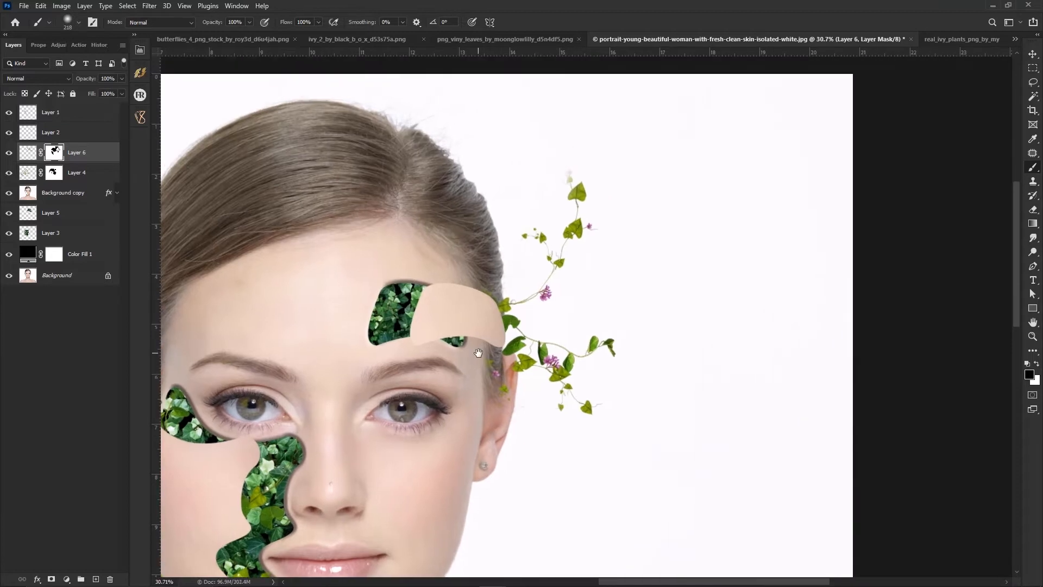
{"action": "key", "text": "x"}
{"action": "mouse_move", "coordinate": [548, 174]}
{"action": "left_mouse_down"}
{"action": "mouse_move", "coordinate": [563, 155]}
{"action": "mouse_move", "coordinate": [555, 178]}
{"action": "mouse_move", "coordinate": [527, 167]}
{"action": "left_mouse_up"}
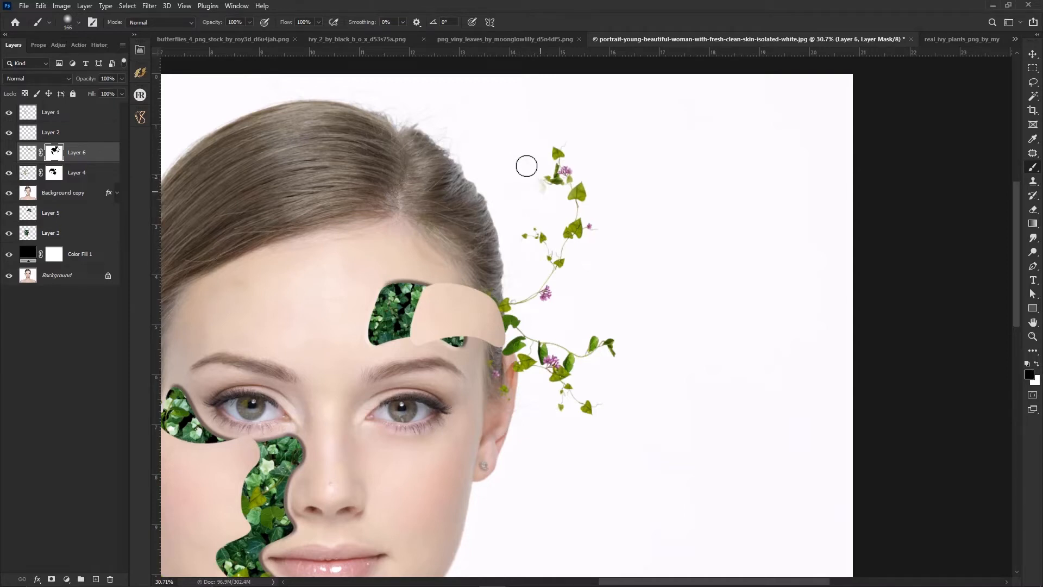
{"action": "scroll", "coordinate": [622, 153], "scroll_direction": "down", "scroll_amount": 3}
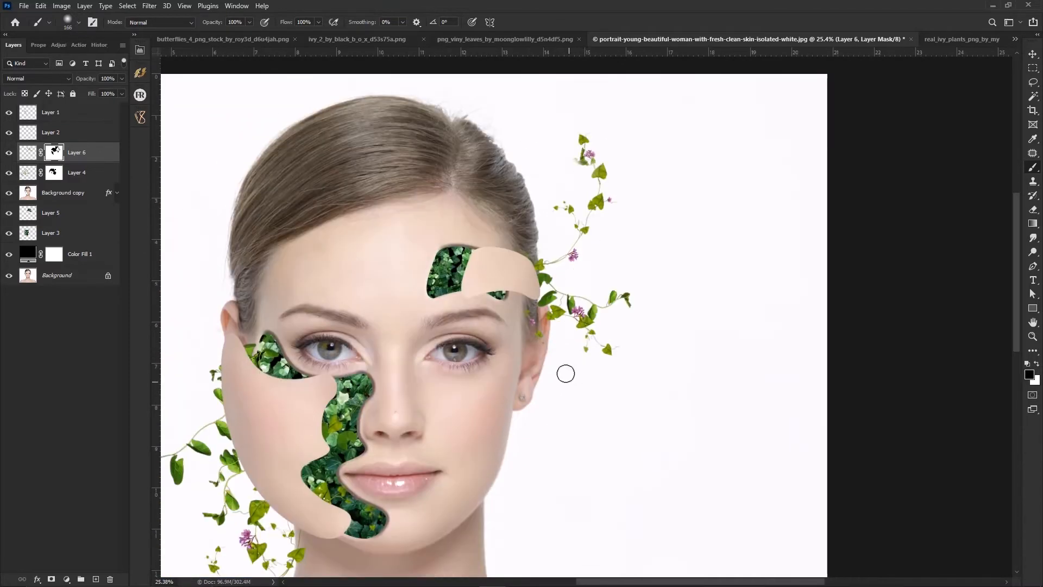
Step: Select the cut-out cheek piece on Layer 1, tilt it slightly outward and nudge it into place
{"action": "key", "text": "v"}
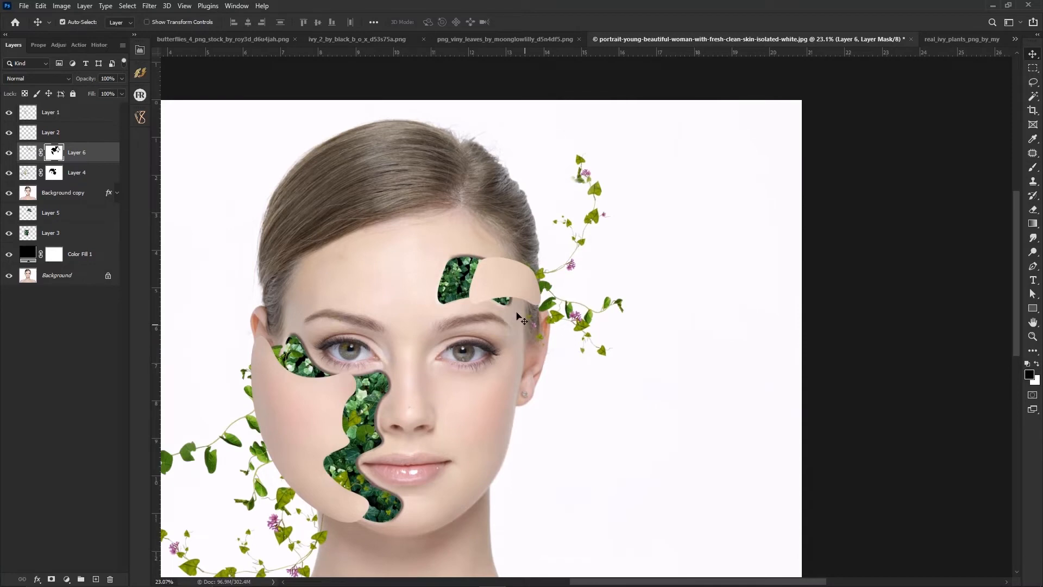
{"action": "scroll", "coordinate": [437, 355], "scroll_direction": "down", "scroll_amount": 3}
{"action": "left_click", "coordinate": [375, 379]}
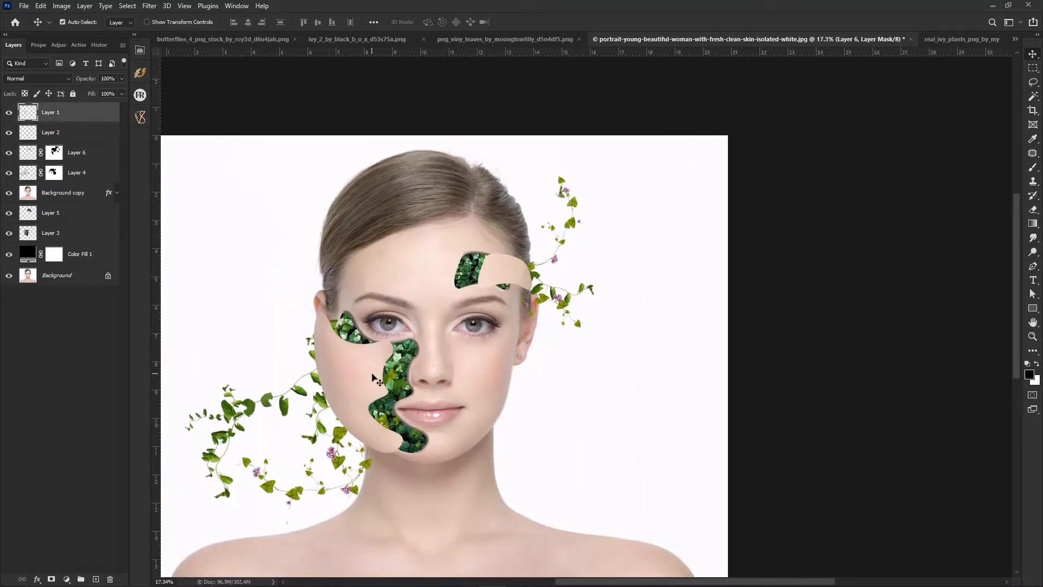
{"action": "scroll", "coordinate": [374, 379], "scroll_direction": "up", "scroll_amount": 3}
{"action": "key", "text": "ctrl+t"}
{"action": "left_click_drag", "start_coordinate": [422, 504], "coordinate": [436, 498]}
{"action": "left_click_drag", "start_coordinate": [380, 449], "coordinate": [379, 450]}
{"action": "key", "text": "Return"}
Step: Select the forehead piece on Layer 2 and slightly adjust its transform
{"action": "key", "text": "alt+bracketleft"}
{"action": "key", "text": "ctrl+t"}
{"action": "left_click_drag", "start_coordinate": [595, 288], "coordinate": [596, 289]}
{"action": "key", "text": "Return"}
Step: Add a Bevel & Emboss effect with 74% depth and 29 px size to the cheek piece on Layer 1
{"action": "left_click", "coordinate": [369, 369]}
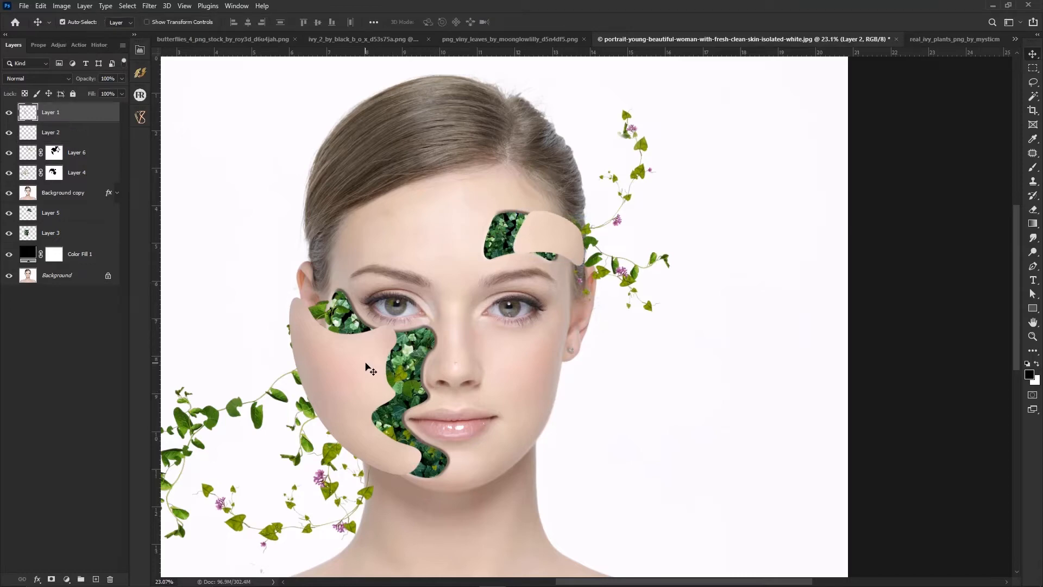
{"action": "right_click", "coordinate": [78, 115]}
{"action": "left_click", "coordinate": [96, 117]}
{"action": "left_click_drag", "start_coordinate": [247, 170], "coordinate": [712, 157]}
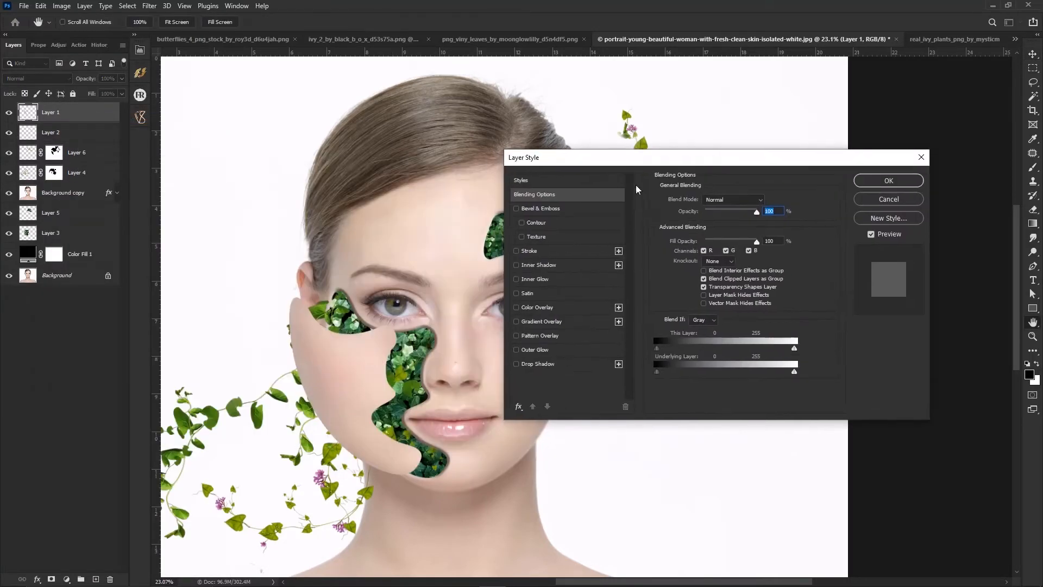
{"action": "left_click", "coordinate": [535, 209]}
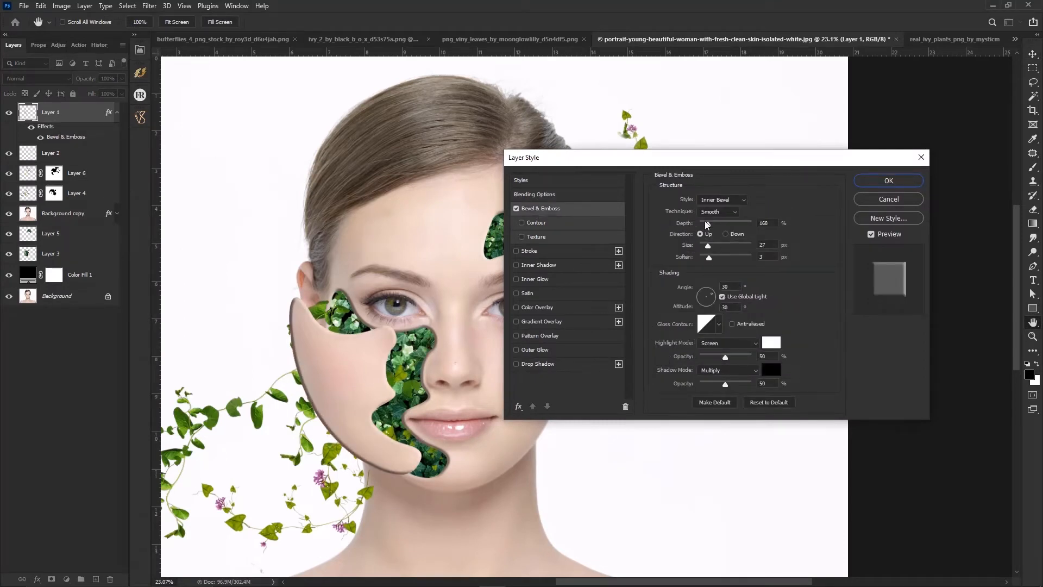
{"action": "left_click_drag", "start_coordinate": [706, 226], "coordinate": [710, 246]}
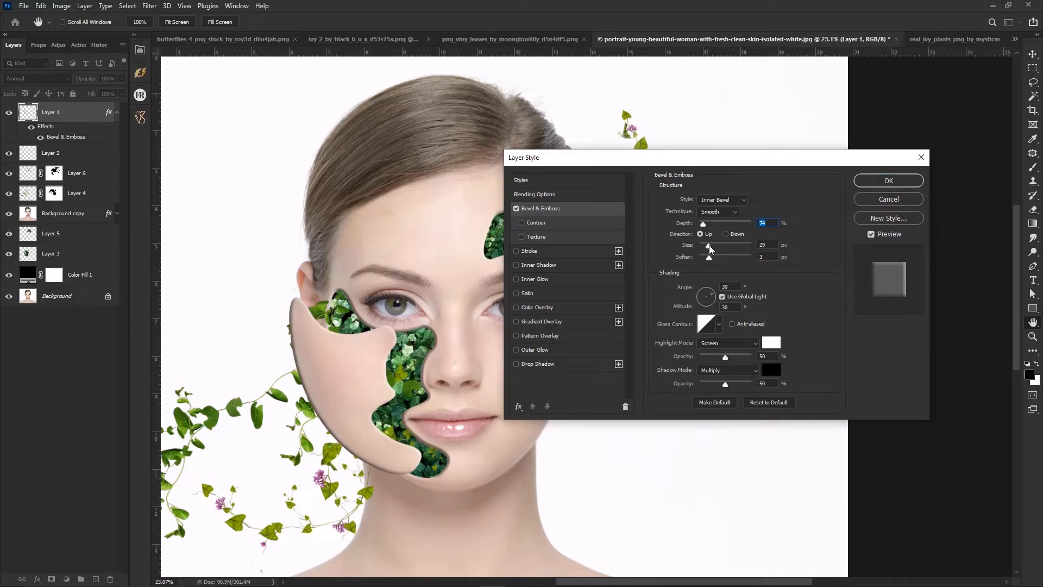
{"action": "key", "text": "Return"}
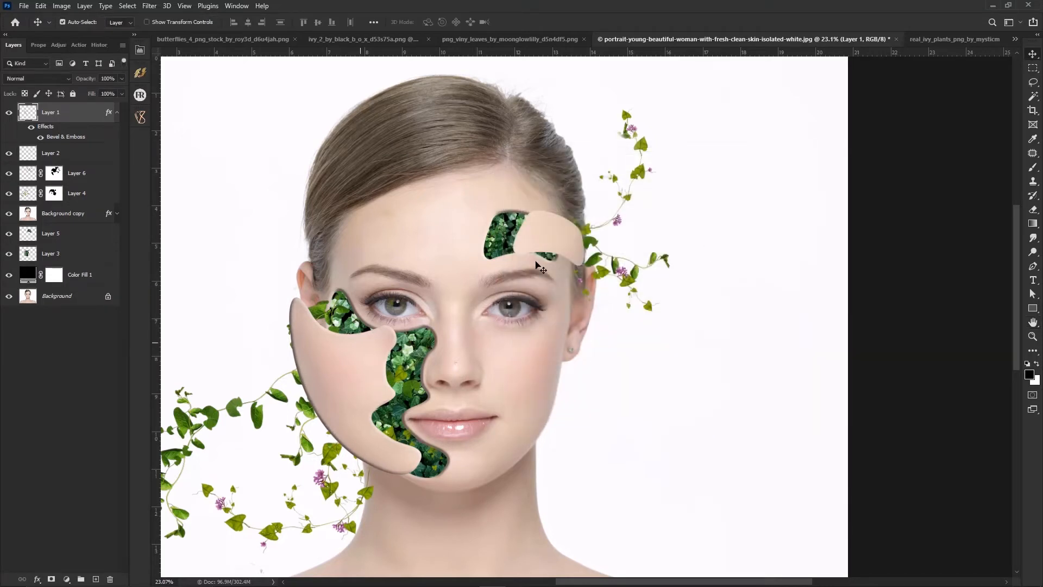
Step: Add a Bevel & Emboss effect with 74% depth and about 13 px size to the forehead piece on Layer 2
{"action": "left_click", "coordinate": [558, 244]}
{"action": "left_click", "coordinate": [116, 113]}
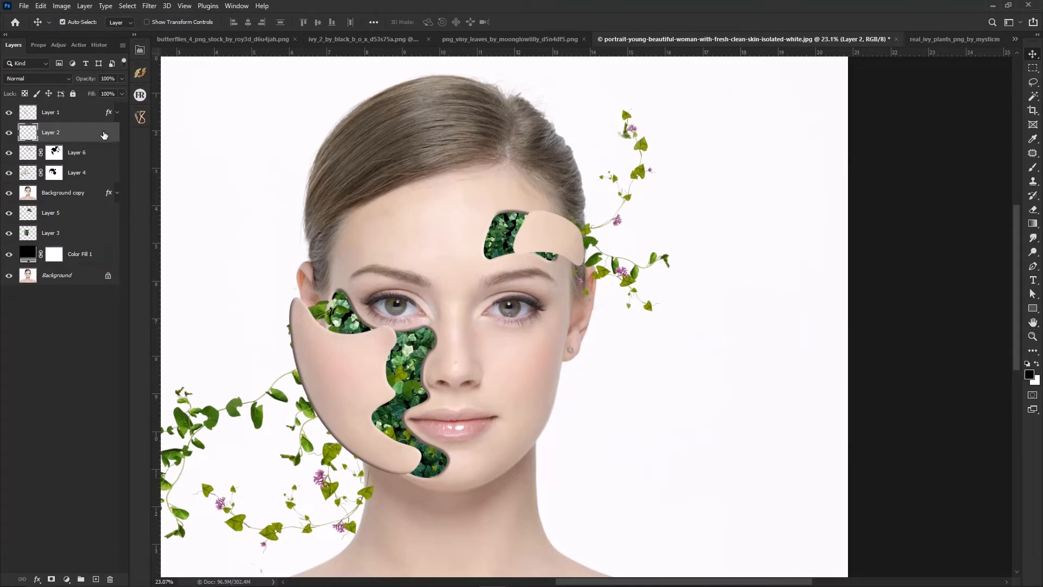
{"action": "right_click", "coordinate": [104, 134]}
{"action": "left_click", "coordinate": [124, 128]}
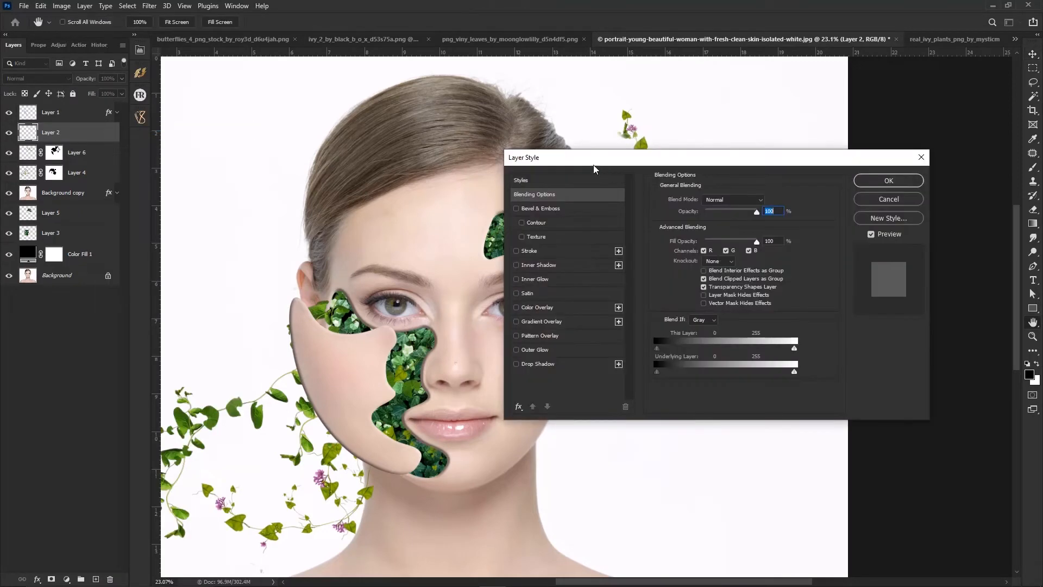
{"action": "left_click_drag", "start_coordinate": [593, 156], "coordinate": [700, 187]}
{"action": "left_click", "coordinate": [651, 233]}
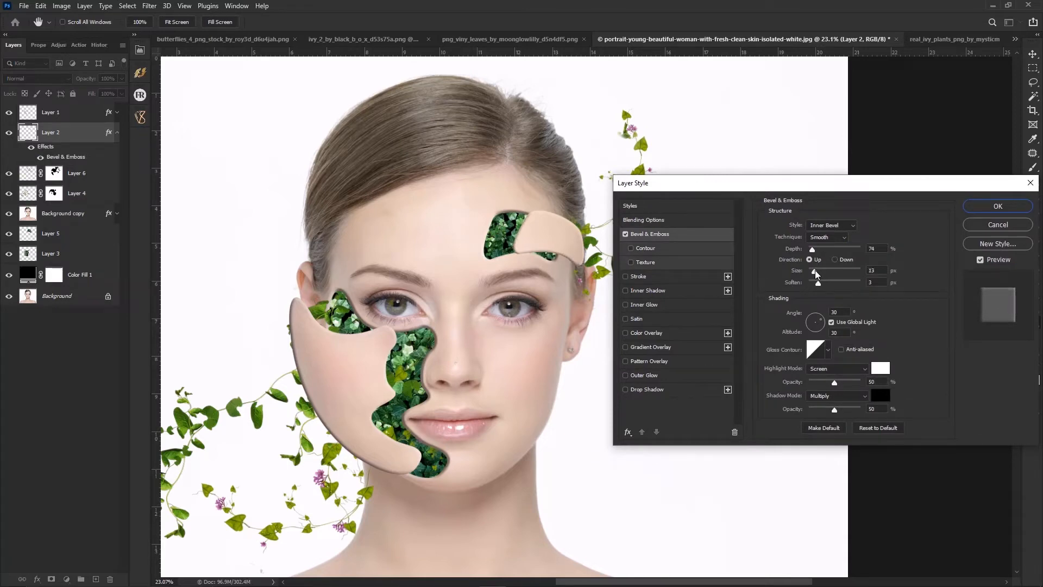
{"action": "key", "text": "Return"}
Step: Create a new empty layer for brush shading and place it directly above Layer 3
{"action": "left_click_drag", "start_coordinate": [493, 427], "coordinate": [542, 358]}
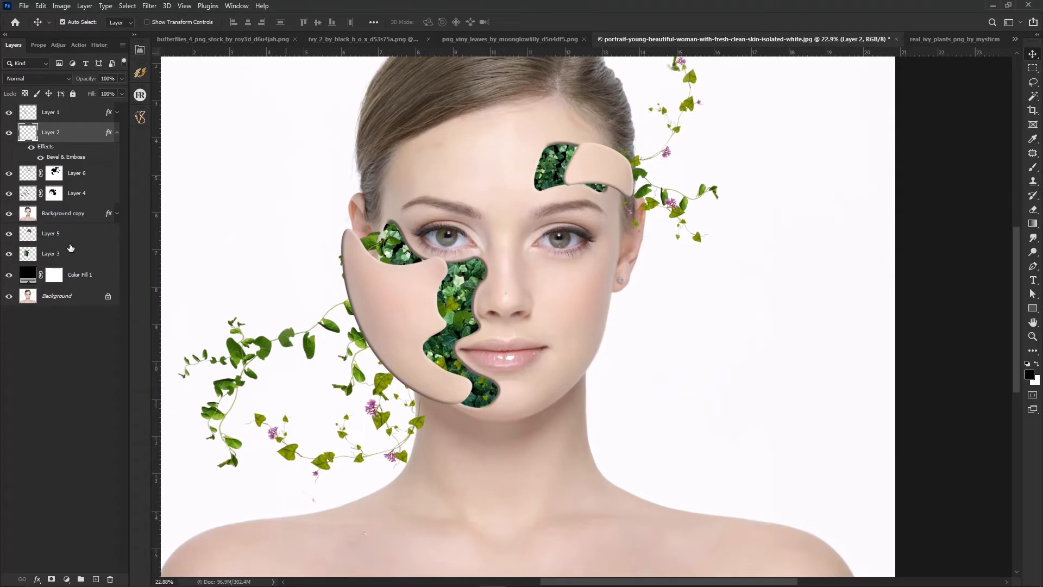
{"action": "left_click", "coordinate": [89, 279]}
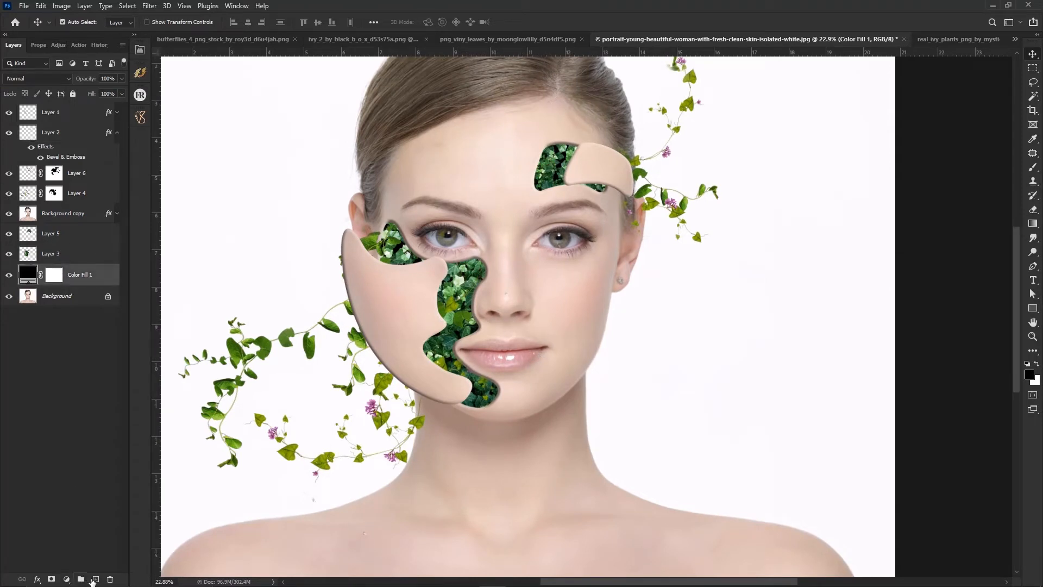
{"action": "left_click", "coordinate": [95, 579]}
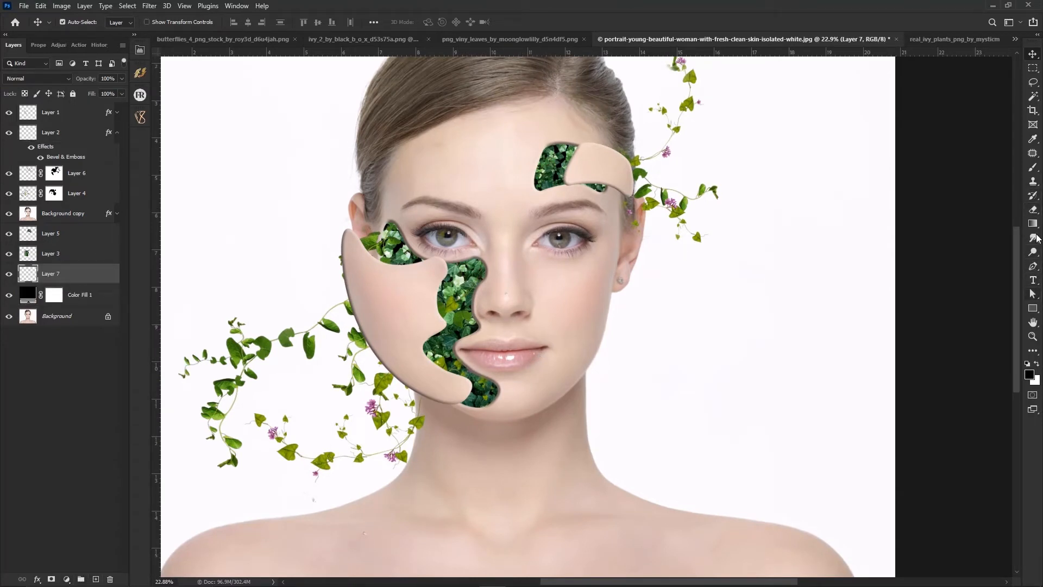
{"action": "left_click", "coordinate": [1034, 169]}
{"action": "scroll", "coordinate": [462, 336], "scroll_direction": "up", "scroll_amount": 1}
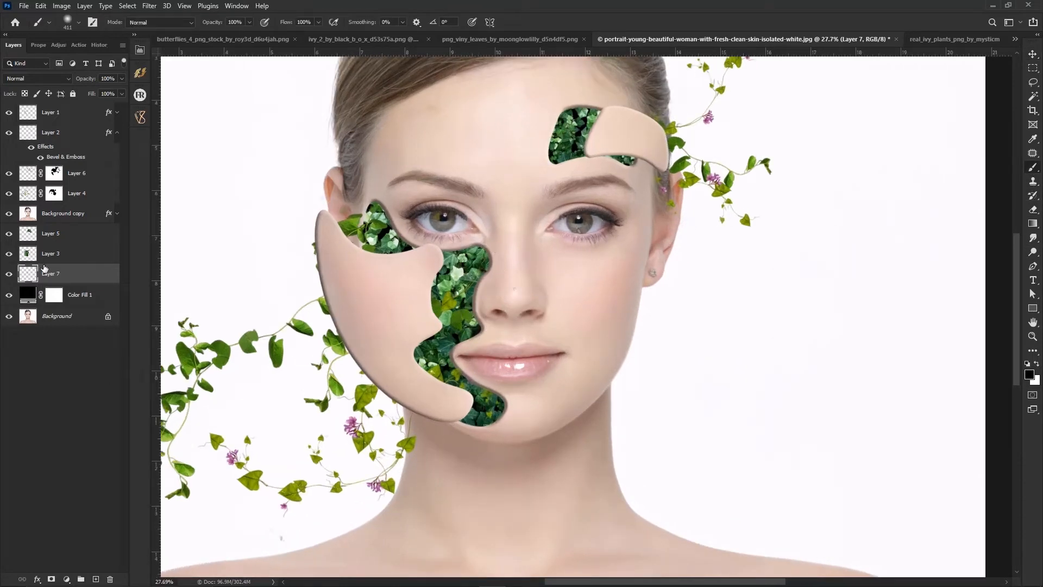
{"action": "left_click_drag", "start_coordinate": [61, 277], "coordinate": [60, 252]}
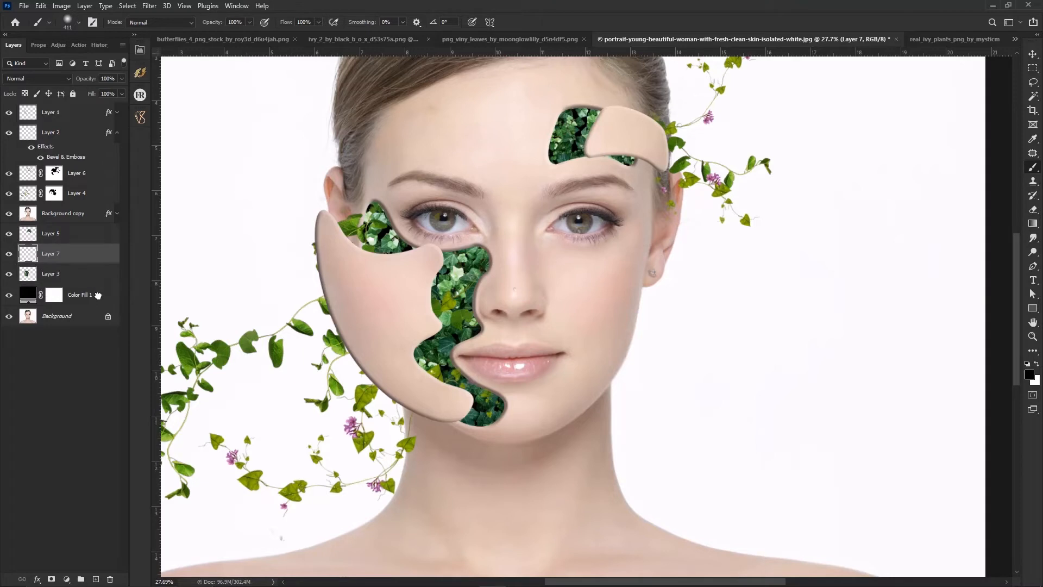
Step: Paint soft black shading at 49% brush opacity over the ivy inside the cheek opening on Layer 7
{"action": "left_click_drag", "start_coordinate": [465, 260], "coordinate": [479, 248]}
{"action": "key", "text": "ctrl+z"}
{"action": "left_click_drag", "start_coordinate": [415, 223], "coordinate": [426, 223]}
{"action": "left_click_drag", "start_coordinate": [243, 33], "coordinate": [224, 34]}
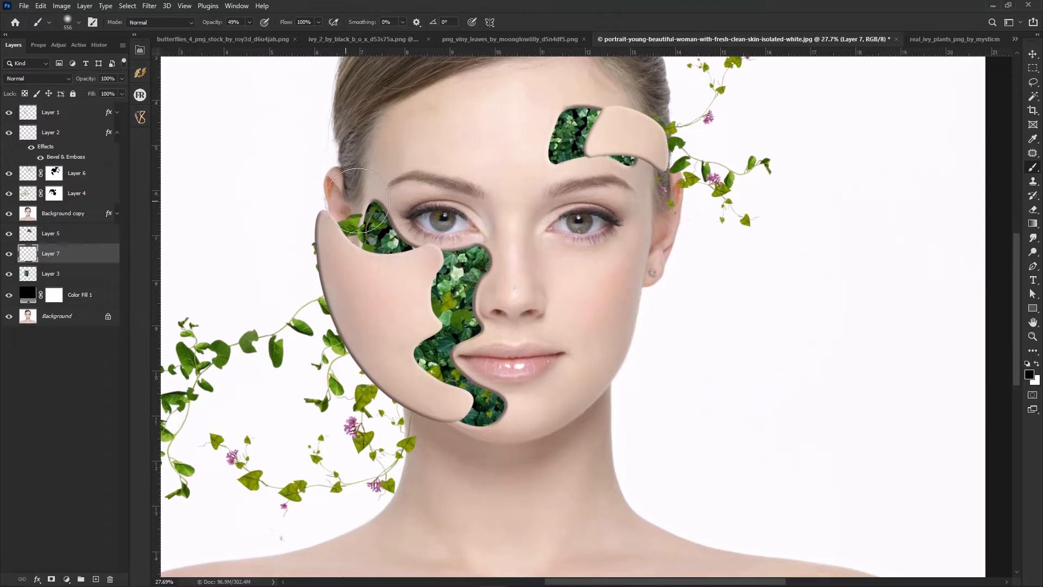
{"action": "scroll", "coordinate": [445, 209], "scroll_direction": "down", "scroll_amount": 1}
{"action": "left_click_drag", "start_coordinate": [435, 220], "coordinate": [429, 221]}
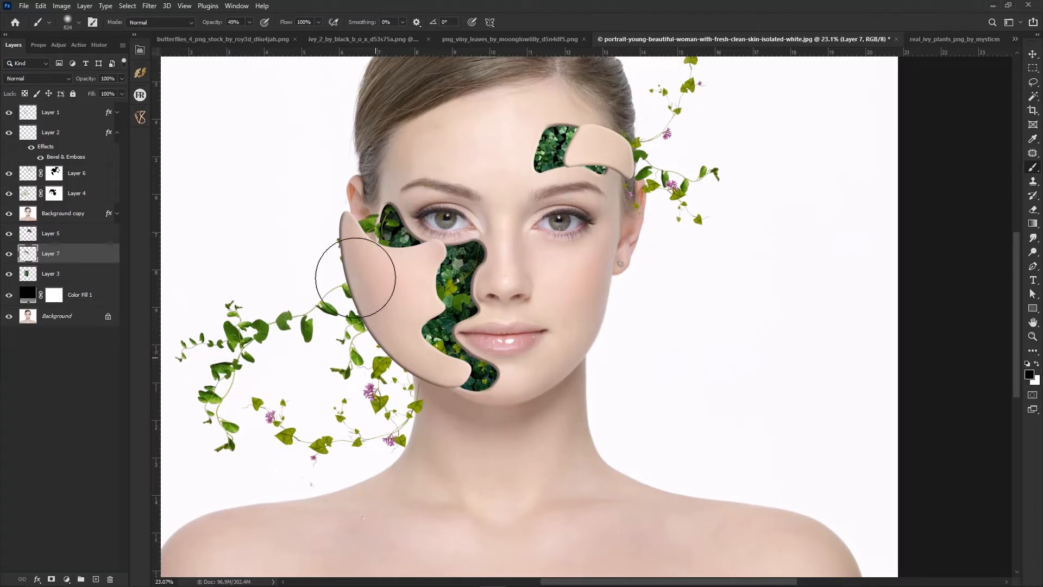
{"action": "scroll", "coordinate": [457, 242], "scroll_direction": "down", "scroll_amount": 1}
{"action": "left_click_drag", "start_coordinate": [526, 313], "coordinate": [498, 340]}
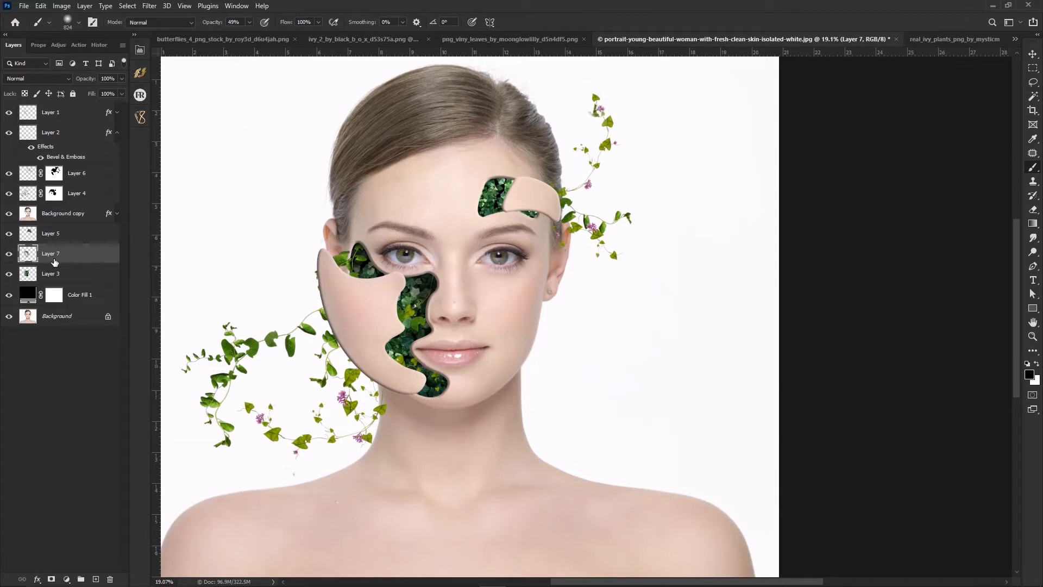
Step: Add a new layer above Layer 5 and paint soft black shading over the ivy in the forehead opening
{"action": "left_click", "coordinate": [96, 579]}
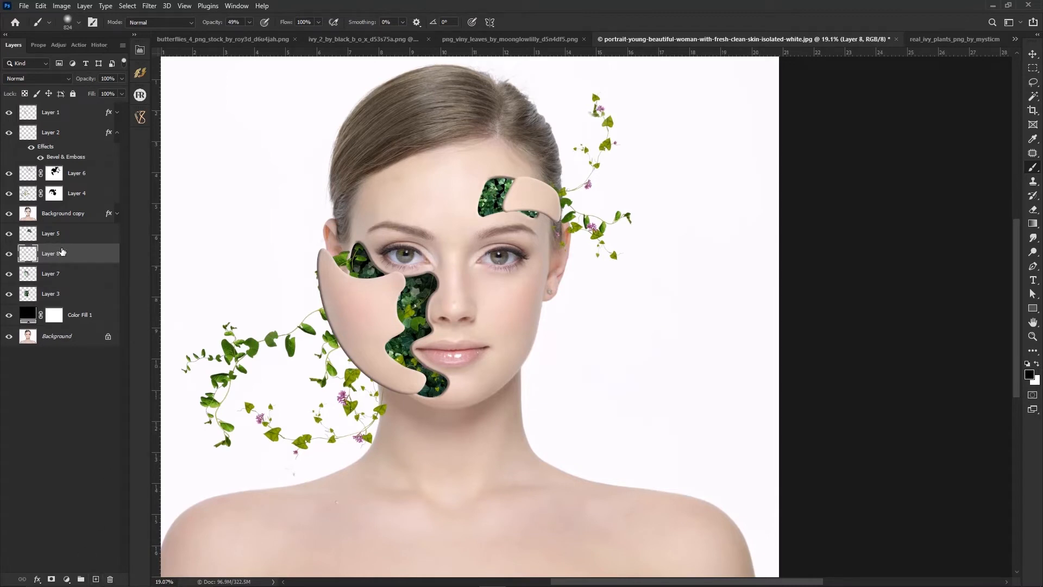
{"action": "left_click_drag", "start_coordinate": [66, 252], "coordinate": [64, 229]}
{"action": "scroll", "coordinate": [466, 168], "scroll_direction": "up", "scroll_amount": 3}
{"action": "left_click_drag", "start_coordinate": [466, 169], "coordinate": [435, 166]}
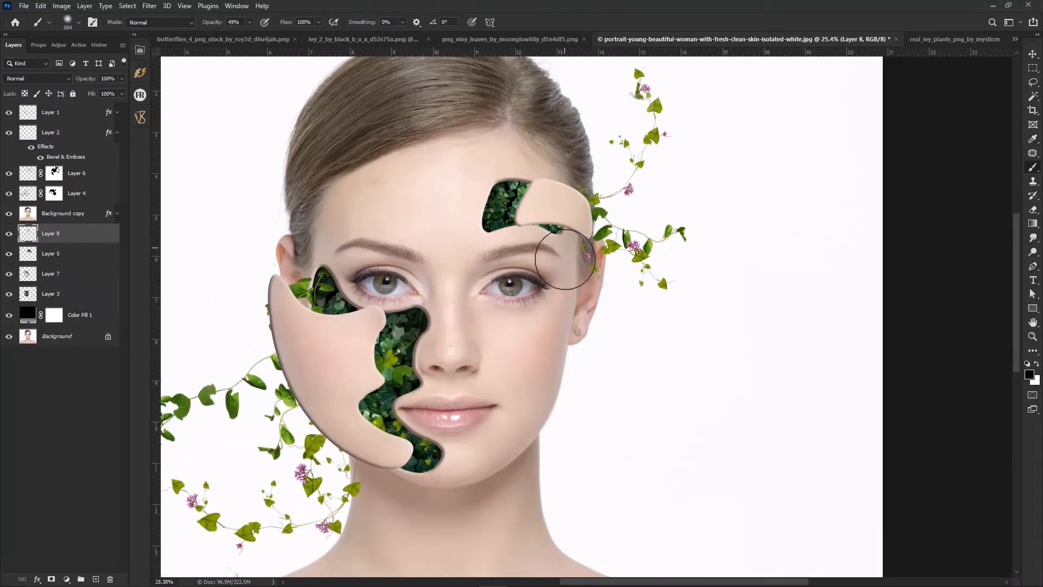
{"action": "scroll", "coordinate": [414, 244], "scroll_direction": "down", "scroll_amount": 2}
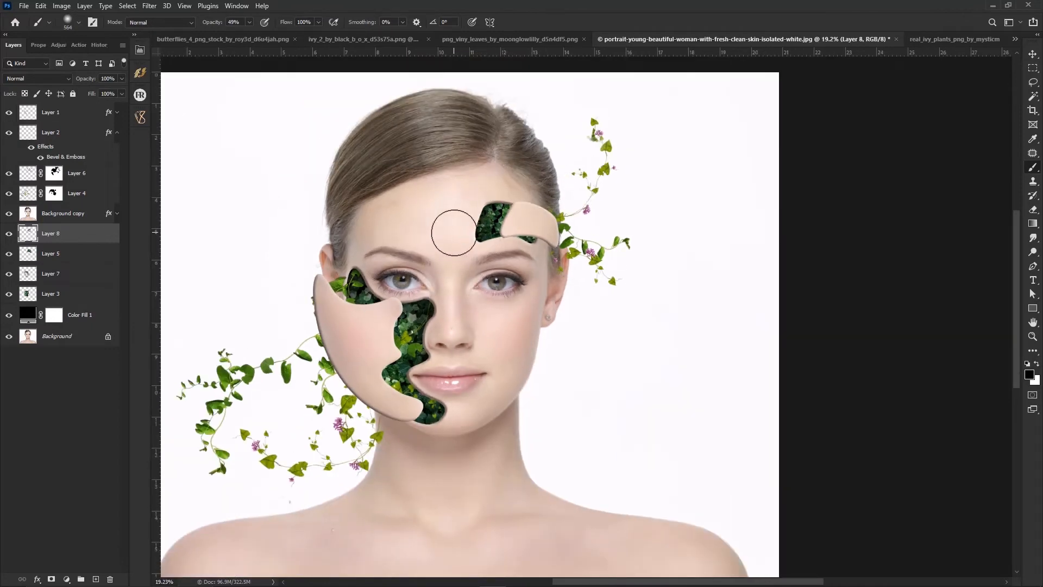
Step: Lasso the upper-middle butterfly with folded wings in the butterflies stock image and bring it into the portrait document
{"action": "key", "text": "v"}
{"action": "scroll", "coordinate": [459, 241], "scroll_direction": "up", "scroll_amount": 1}
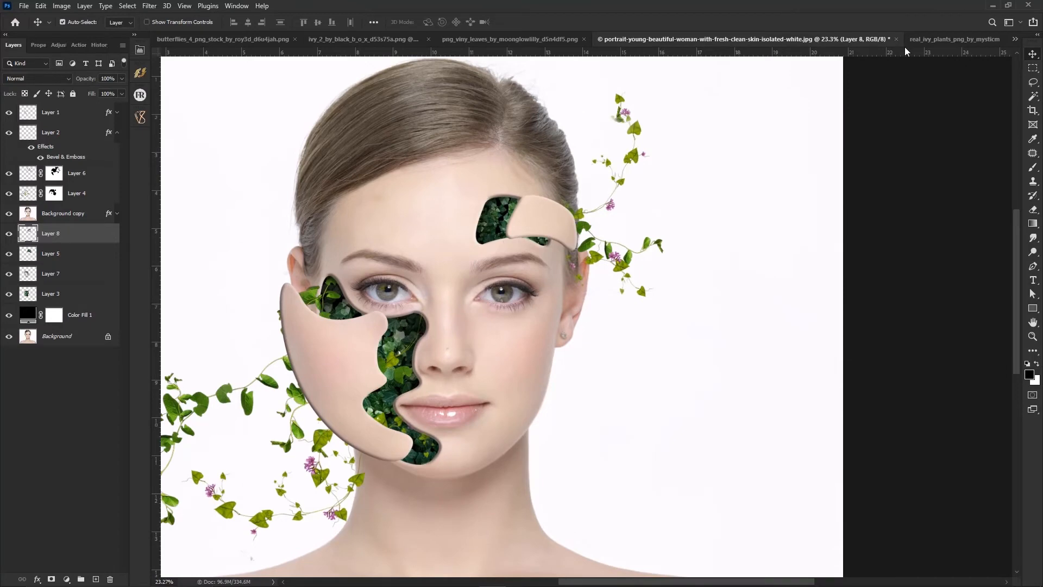
{"action": "left_click", "coordinate": [934, 39]}
{"action": "left_click", "coordinate": [514, 39]}
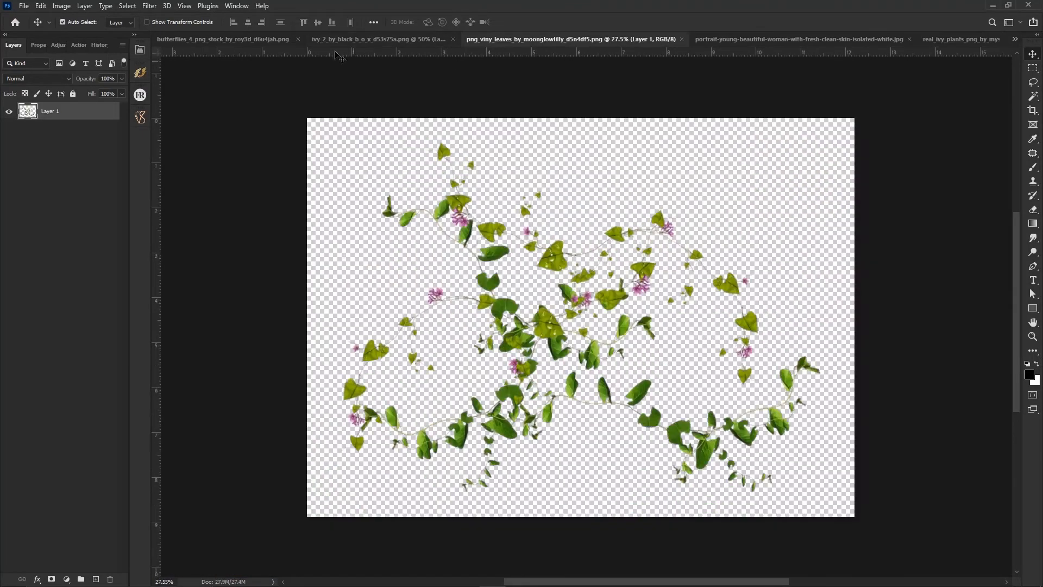
{"action": "left_click", "coordinate": [353, 39]}
{"action": "left_click", "coordinate": [231, 39]}
{"action": "scroll", "coordinate": [455, 243], "scroll_direction": "down", "scroll_amount": 2}
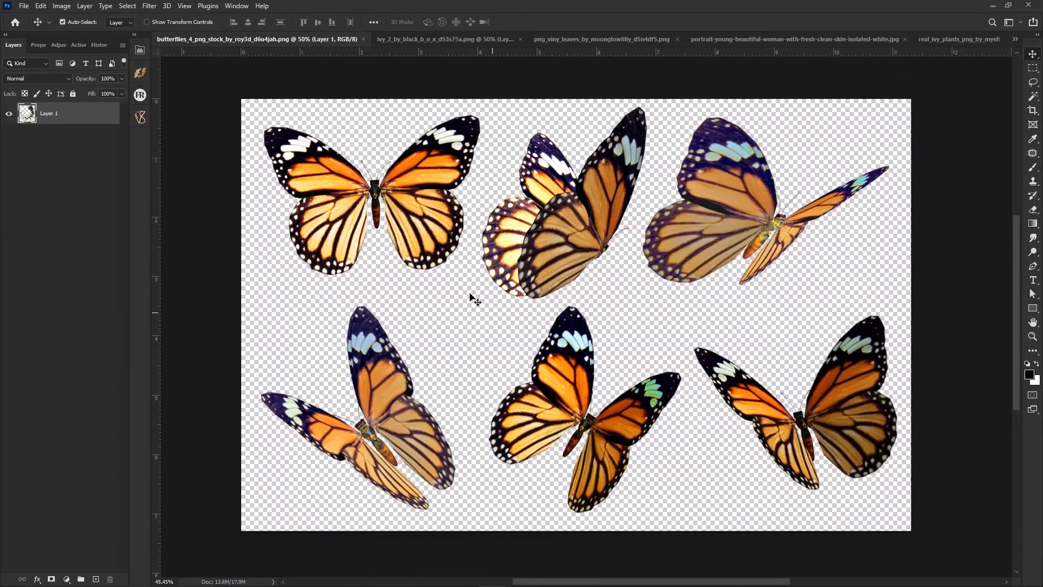
{"action": "left_click", "coordinate": [1033, 82]}
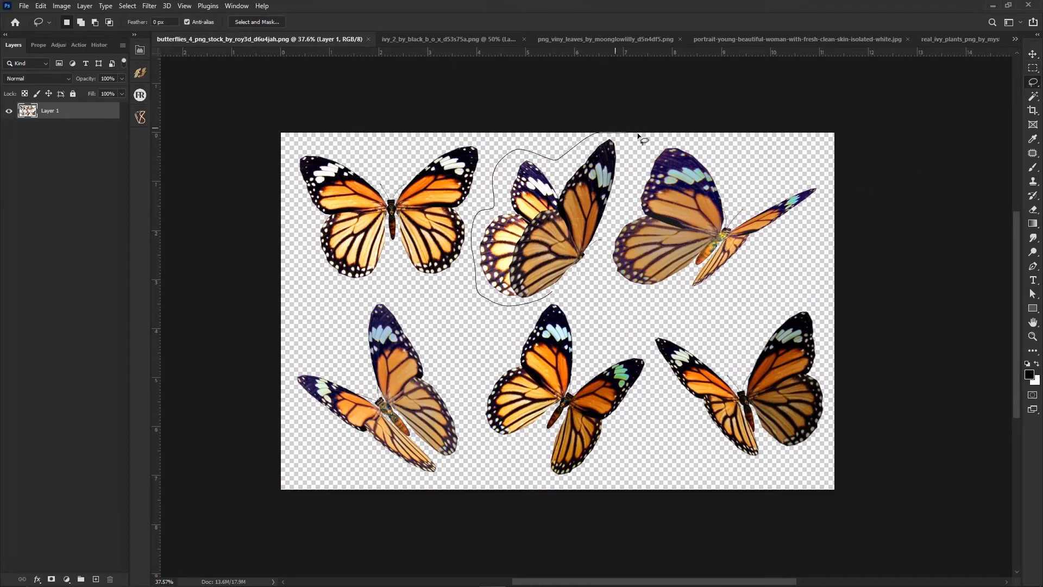
{"action": "key", "text": "v"}
{"action": "mouse_move", "coordinate": [585, 230]}
{"action": "left_mouse_down"}
{"action": "mouse_move", "coordinate": [797, 72]}
{"action": "mouse_move", "coordinate": [762, 41]}
{"action": "mouse_move", "coordinate": [341, 288]}
{"action": "left_mouse_up"}
{"action": "scroll", "coordinate": [341, 288], "scroll_direction": "down", "scroll_amount": 2}
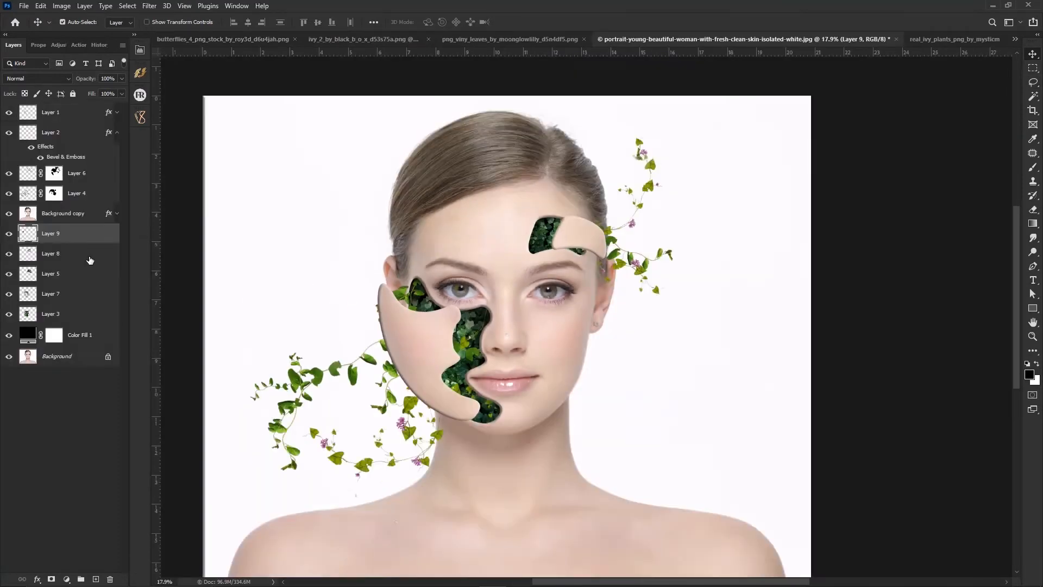
Step: Move Layer 9 to the top of the layer stack, shrink the butterfly and place it on the vine beside the cheek piece
{"action": "left_click_drag", "start_coordinate": [65, 237], "coordinate": [64, 157]}
{"action": "left_click_drag", "start_coordinate": [57, 112], "coordinate": [54, 111]}
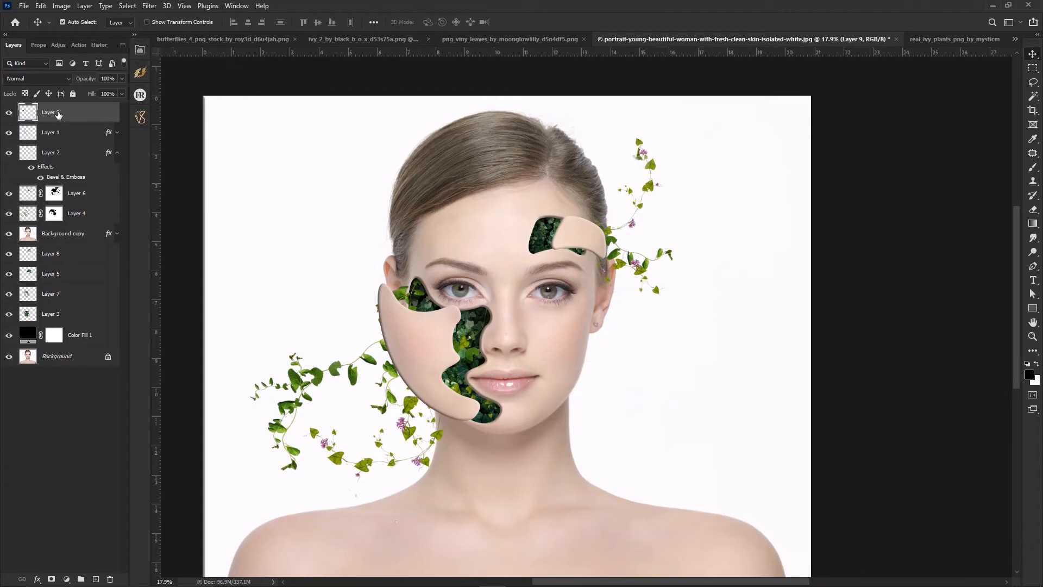
{"action": "scroll", "coordinate": [345, 296], "scroll_direction": "down", "scroll_amount": 2}
{"action": "key", "text": "ctrl+t"}
{"action": "scroll", "coordinate": [345, 295], "scroll_direction": "up", "scroll_amount": 2}
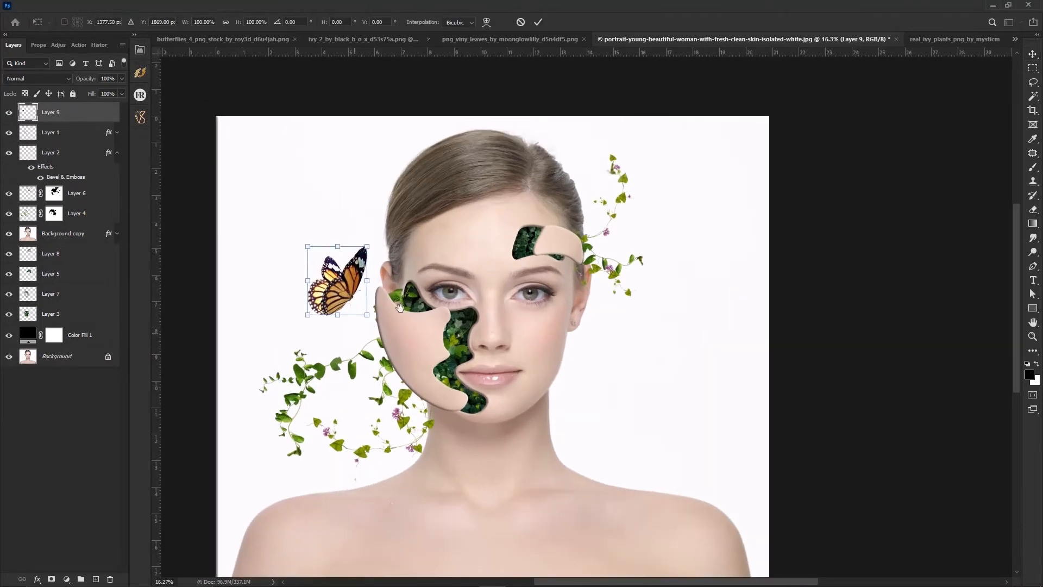
{"action": "left_click_drag", "start_coordinate": [416, 216], "coordinate": [371, 437]}
{"action": "scroll", "coordinate": [358, 301], "scroll_direction": "up", "scroll_amount": 2}
{"action": "left_click_drag", "start_coordinate": [395, 401], "coordinate": [384, 445]}
{"action": "key", "text": "Return"}
{"action": "right_click", "coordinate": [377, 442]}
{"action": "key", "text": "Escape"}
{"action": "right_click", "coordinate": [378, 442]}
{"action": "key", "text": "Escape"}
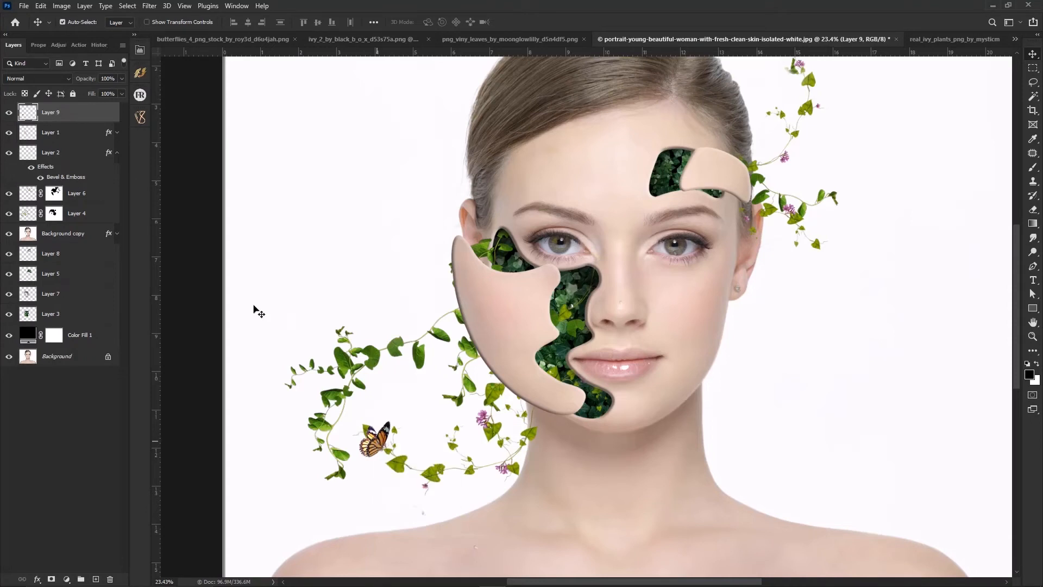
Step: Duplicate the Layer 9 butterfly, flip the copy horizontally and place it on the vine beside the forehead piece
{"action": "left_click_drag", "start_coordinate": [79, 114], "coordinate": [96, 575]}
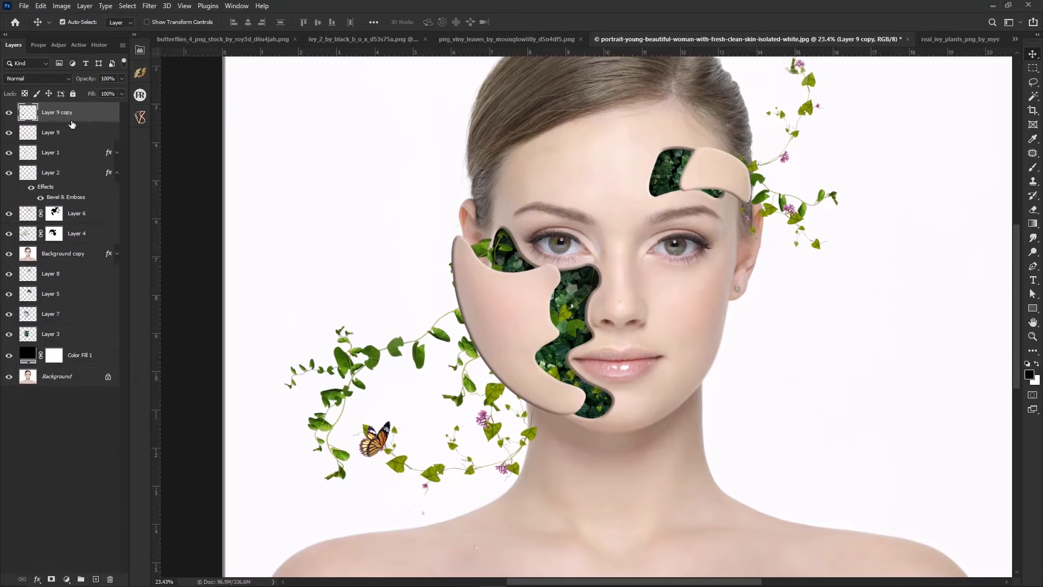
{"action": "key", "text": "ctrl+t"}
{"action": "left_click_drag", "start_coordinate": [377, 439], "coordinate": [491, 428]}
{"action": "right_click", "coordinate": [419, 413]}
{"action": "left_click", "coordinate": [443, 395]}
{"action": "left_click_drag", "start_coordinate": [575, 453], "coordinate": [512, 481]}
{"action": "left_click_drag", "start_coordinate": [425, 450], "coordinate": [744, 246]}
{"action": "key", "text": "Return"}
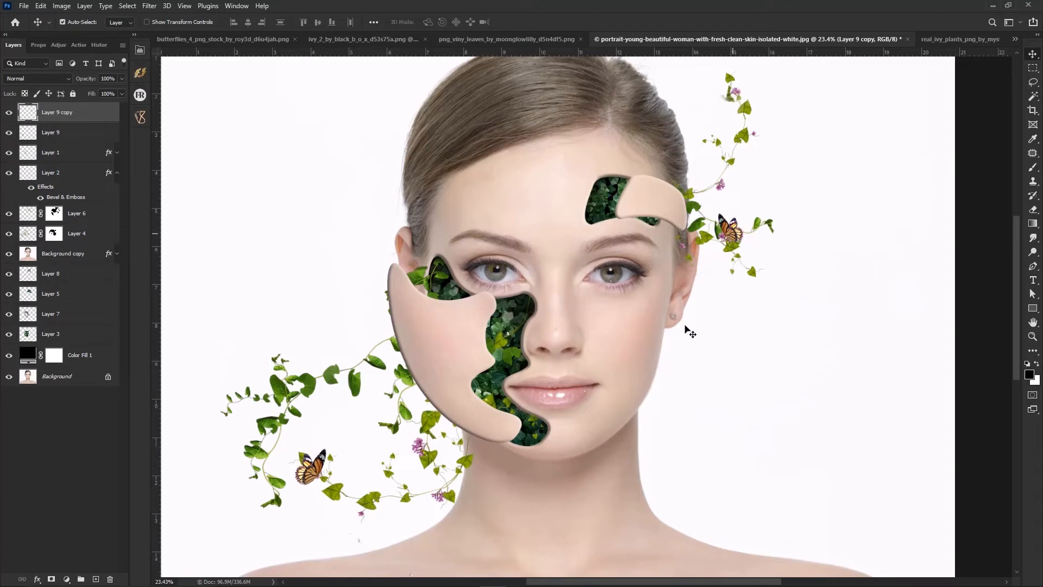
Step: Lasso the lower-middle butterfly in the butterflies stock image and bring it into the portrait document
{"action": "scroll", "coordinate": [641, 345], "scroll_direction": "down", "scroll_amount": 1}
{"action": "left_click", "coordinate": [178, 40]}
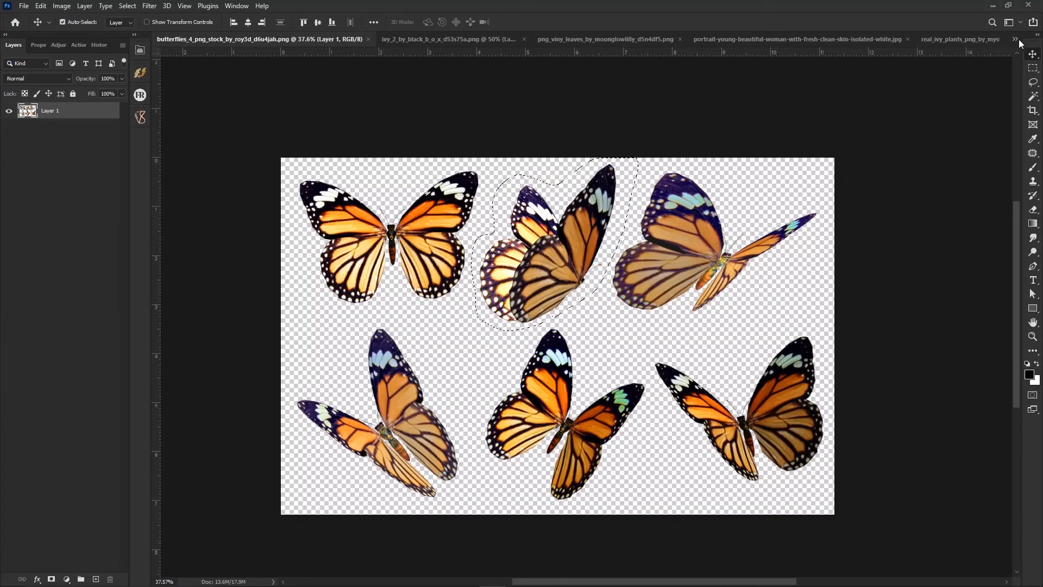
{"action": "left_click", "coordinate": [1033, 82]}
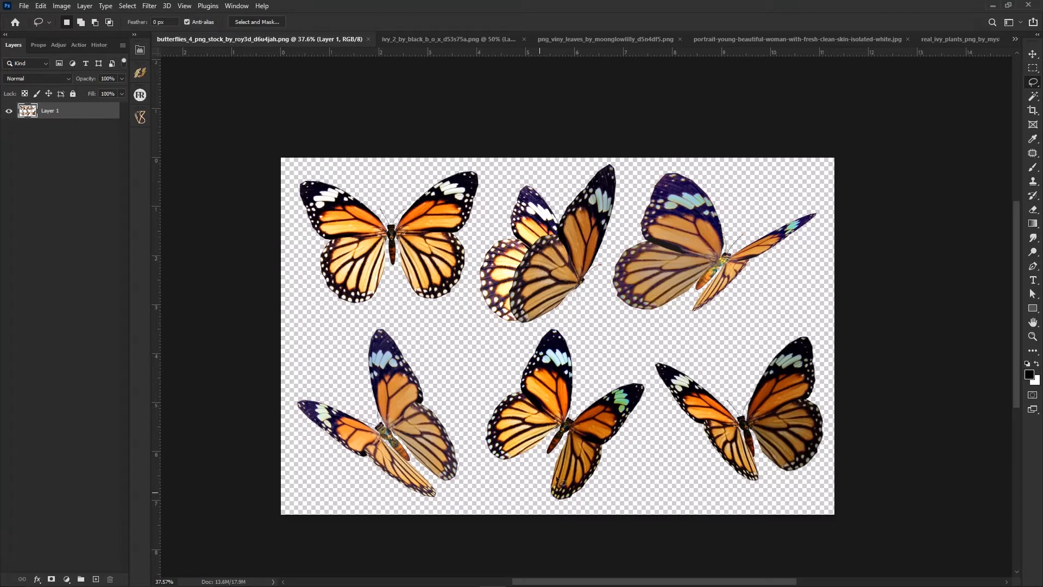
{"action": "key", "text": "v"}
{"action": "mouse_move", "coordinate": [573, 369]}
{"action": "left_mouse_down"}
{"action": "mouse_move", "coordinate": [732, 65]}
{"action": "mouse_move", "coordinate": [715, 40]}
{"action": "mouse_move", "coordinate": [625, 326]}
{"action": "mouse_move", "coordinate": [601, 359]}
{"action": "left_mouse_up"}
Step: Shrink the Layer 10 butterfly and place it on the ivy inside the cheek opening beside the nose
{"action": "key", "text": "ctrl+t"}
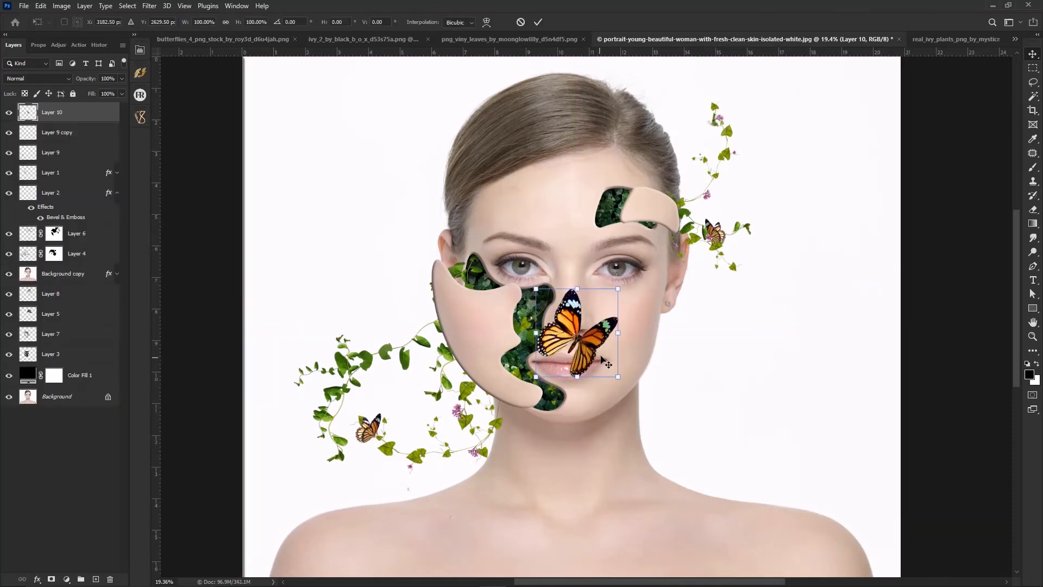
{"action": "left_click_drag", "start_coordinate": [620, 294], "coordinate": [592, 308]}
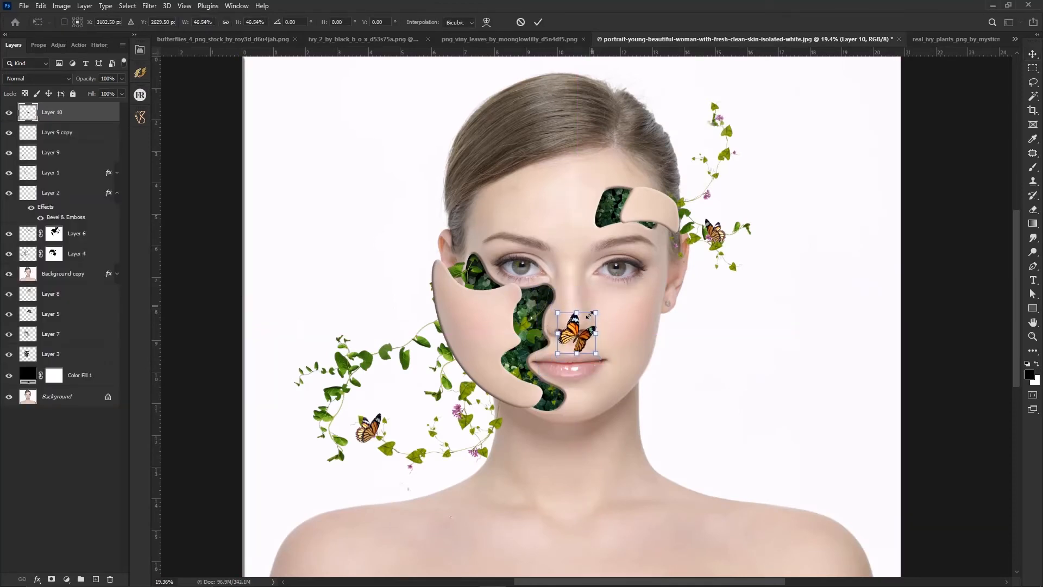
{"action": "left_click_drag", "start_coordinate": [590, 346], "coordinate": [532, 315]}
{"action": "scroll", "coordinate": [538, 334], "scroll_direction": "up", "scroll_amount": 3}
{"action": "key", "text": "Return"}
{"action": "left_click", "coordinate": [528, 312]}
{"action": "key", "text": "ctrl+z"}
{"action": "scroll", "coordinate": [536, 371], "scroll_direction": "down", "scroll_amount": 2}
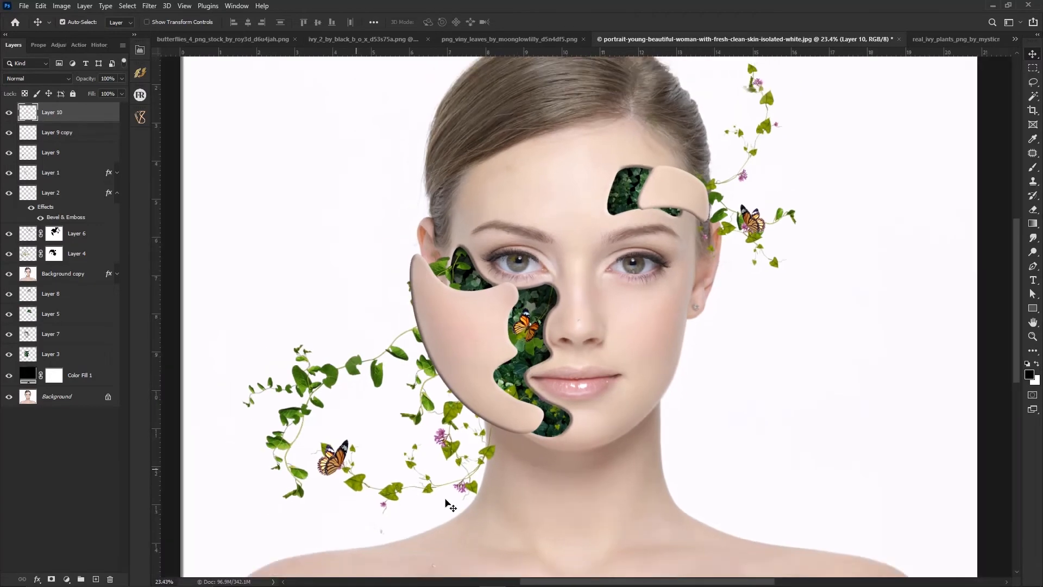
{"action": "scroll", "coordinate": [450, 484], "scroll_direction": "down", "scroll_amount": 2}
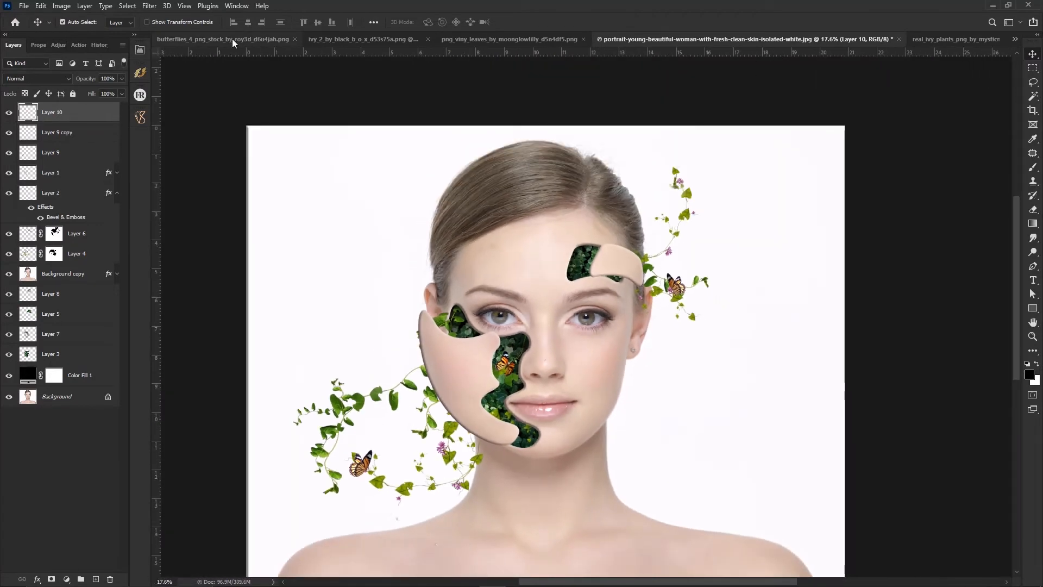
Step: Lasso the lower-right butterfly in the butterflies stock image and bring it into the portrait document
{"action": "left_click", "coordinate": [233, 40]}
{"action": "left_click", "coordinate": [456, 353]}
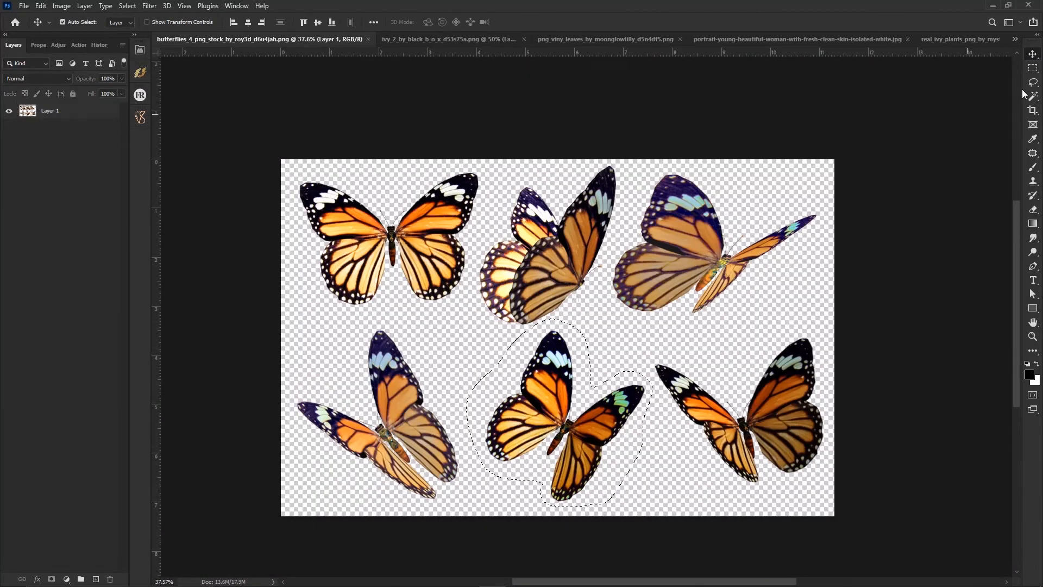
{"action": "key", "text": "m"}
{"action": "key", "text": "l"}
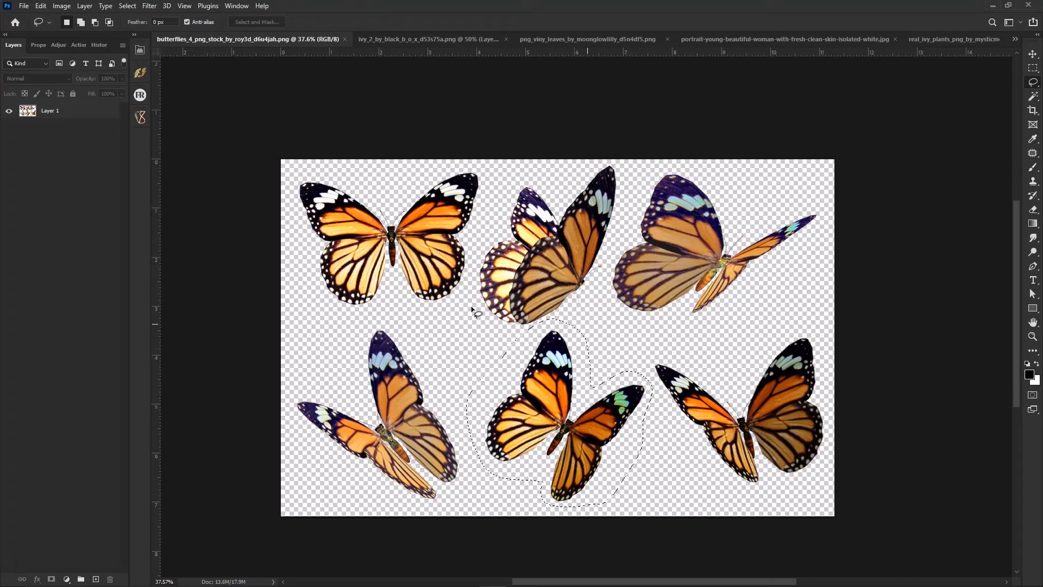
{"action": "left_click_drag", "start_coordinate": [726, 482], "coordinate": [677, 417]}
{"action": "mouse_move", "coordinate": [727, 377]}
{"action": "left_mouse_down"}
{"action": "mouse_move", "coordinate": [790, 319]}
{"action": "mouse_move", "coordinate": [827, 373]}
{"action": "left_mouse_up"}
{"action": "left_click_drag", "start_coordinate": [730, 491], "coordinate": [727, 484]}
{"action": "key", "text": "v"}
{"action": "mouse_move", "coordinate": [773, 420]}
{"action": "left_mouse_down"}
{"action": "mouse_move", "coordinate": [496, 172]}
{"action": "mouse_move", "coordinate": [588, 51]}
{"action": "mouse_move", "coordinate": [754, 44]}
{"action": "left_mouse_up"}
Step: Shrink the Layer 11 butterfly and place it on the flowering vine below the cheek piece, near the jaw
{"action": "left_click_drag", "start_coordinate": [558, 359], "coordinate": [686, 236]}
{"action": "key", "text": "ctrl+t"}
{"action": "key", "text": "Return"}
Step: Duplicate the Layer 11 butterfly, scale the copy to about 84% and place it at the upper tip of the forehead vine
{"action": "scroll", "coordinate": [720, 198], "scroll_direction": "up", "scroll_amount": 2}
{"action": "key", "text": "ctrl+t"}
{"action": "left_click_drag", "start_coordinate": [679, 220], "coordinate": [633, 133]}
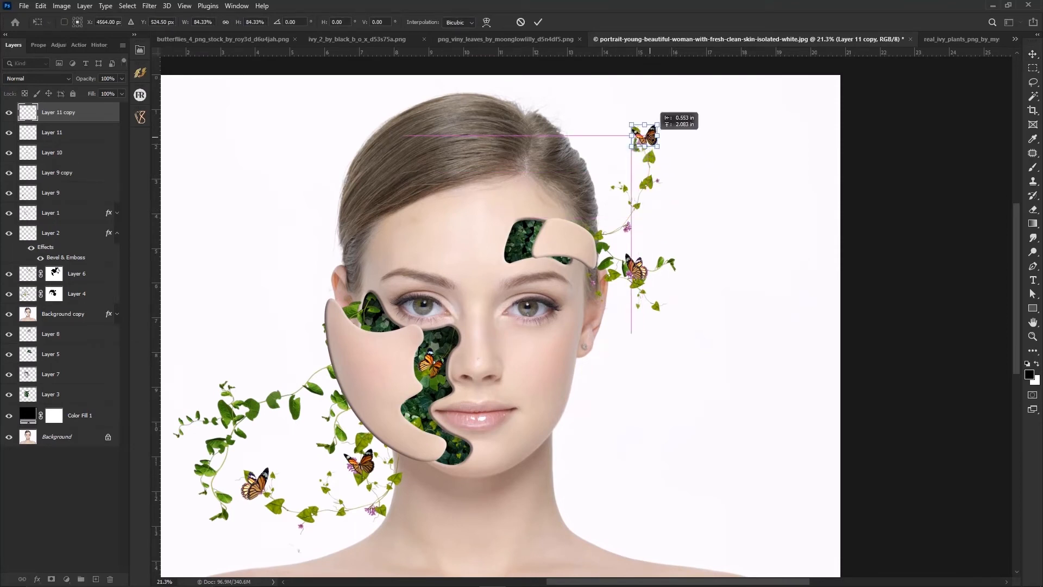
{"action": "key", "text": "Return"}
{"action": "scroll", "coordinate": [630, 141], "scroll_direction": "down", "scroll_amount": 3}
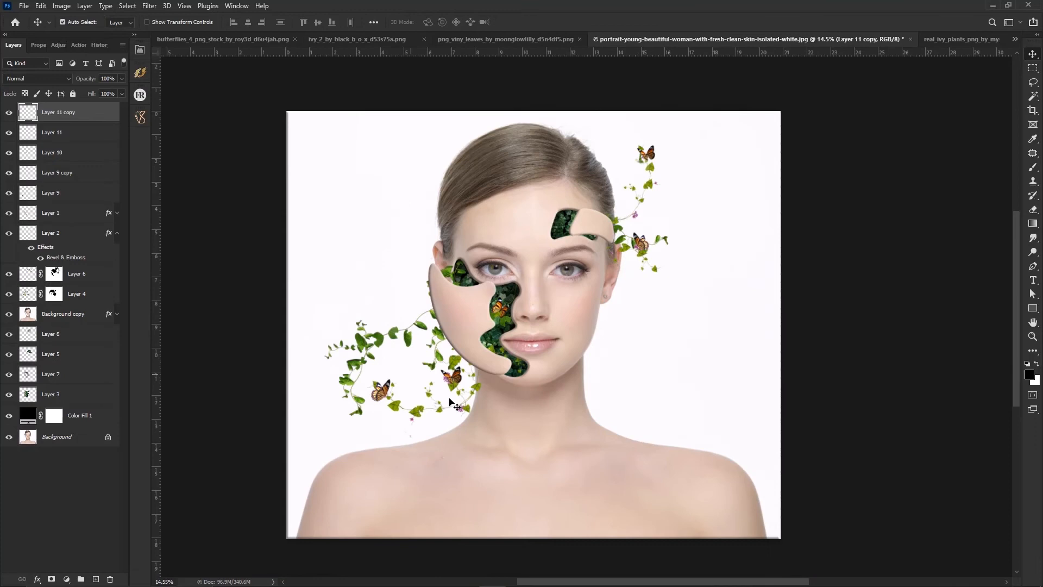
{"action": "scroll", "coordinate": [405, 400], "scroll_direction": "up", "scroll_amount": 2}
{"action": "left_click", "coordinate": [389, 397]}
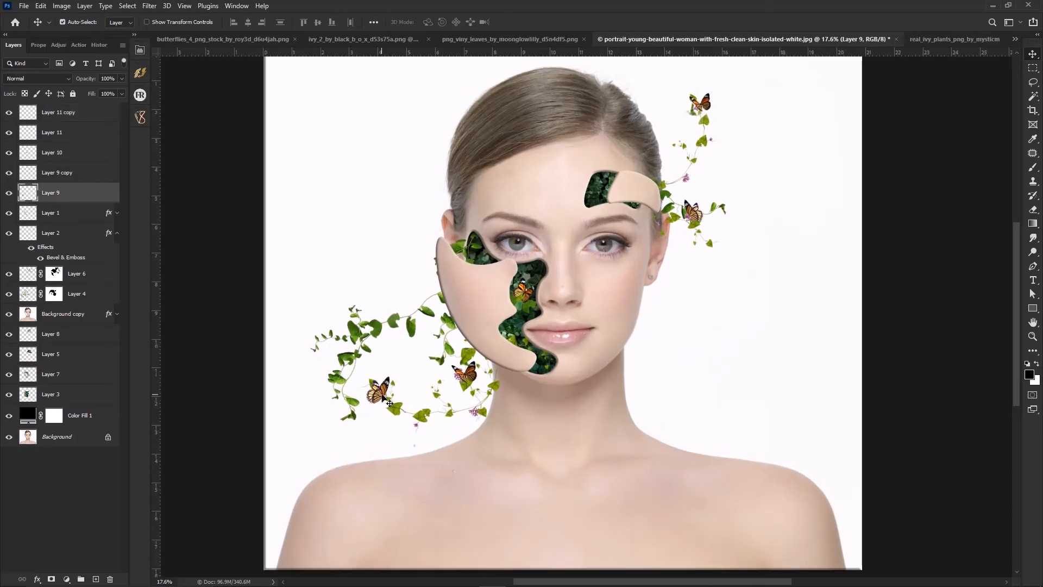
{"action": "key", "text": "ctrl+j"}
{"action": "key", "text": "ctrl+t"}
{"action": "left_click_drag", "start_coordinate": [388, 401], "coordinate": [414, 360]}
{"action": "key", "text": "Return"}
{"action": "key", "text": "Delete"}
{"action": "scroll", "coordinate": [395, 550], "scroll_direction": "down", "scroll_amount": 2}
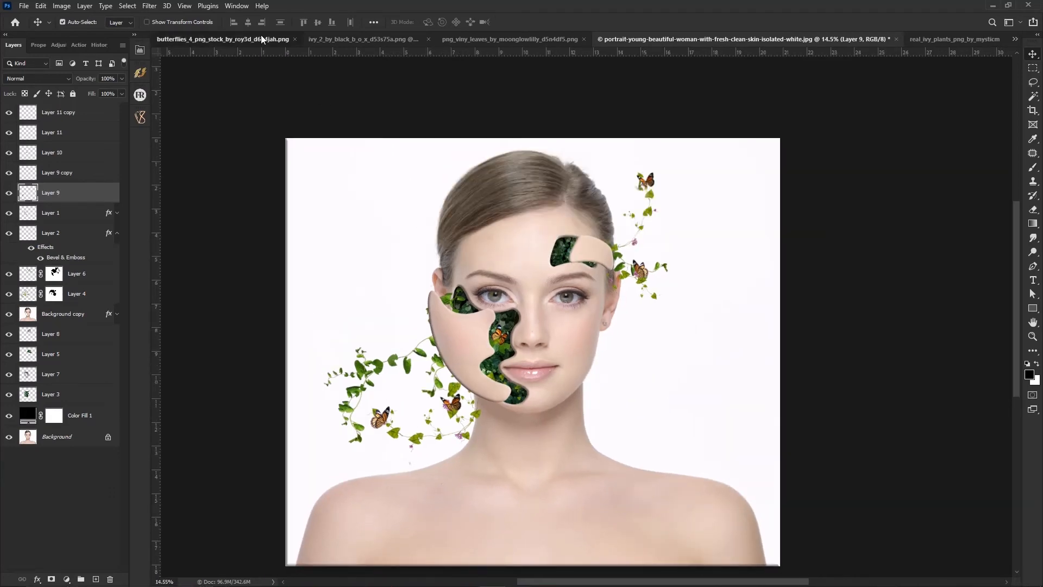
Step: Lasso the open-winged upper-left butterfly in the butterflies stock image and bring it into the portrait document
{"action": "left_click", "coordinate": [261, 39]}
{"action": "left_click", "coordinate": [1031, 82]}
{"action": "mouse_move", "coordinate": [392, 363]}
{"action": "left_mouse_down"}
{"action": "mouse_move", "coordinate": [273, 241]}
{"action": "mouse_move", "coordinate": [390, 247]}
{"action": "mouse_move", "coordinate": [488, 231]}
{"action": "left_mouse_up"}
{"action": "left_click_drag", "start_coordinate": [451, 374], "coordinate": [399, 364]}
{"action": "key", "text": "v"}
{"action": "mouse_move", "coordinate": [462, 297]}
{"action": "left_mouse_down"}
{"action": "mouse_move", "coordinate": [660, 119]}
{"action": "mouse_move", "coordinate": [897, 46]}
{"action": "mouse_move", "coordinate": [807, 47]}
{"action": "mouse_move", "coordinate": [502, 223]}
{"action": "left_mouse_up"}
Step: Shrink the Layer 12 butterfly and place it just under the lowest leaves of the cheek vine
{"action": "left_click_drag", "start_coordinate": [382, 315], "coordinate": [382, 314]}
{"action": "key", "text": "ctrl+t"}
{"action": "left_click_drag", "start_coordinate": [401, 270], "coordinate": [426, 466]}
{"action": "key", "text": "Return"}
{"action": "scroll", "coordinate": [376, 379], "scroll_direction": "up", "scroll_amount": 1}
{"action": "scroll", "coordinate": [386, 381], "scroll_direction": "up", "scroll_amount": 1}
{"action": "scroll", "coordinate": [428, 454], "scroll_direction": "down", "scroll_amount": 3}
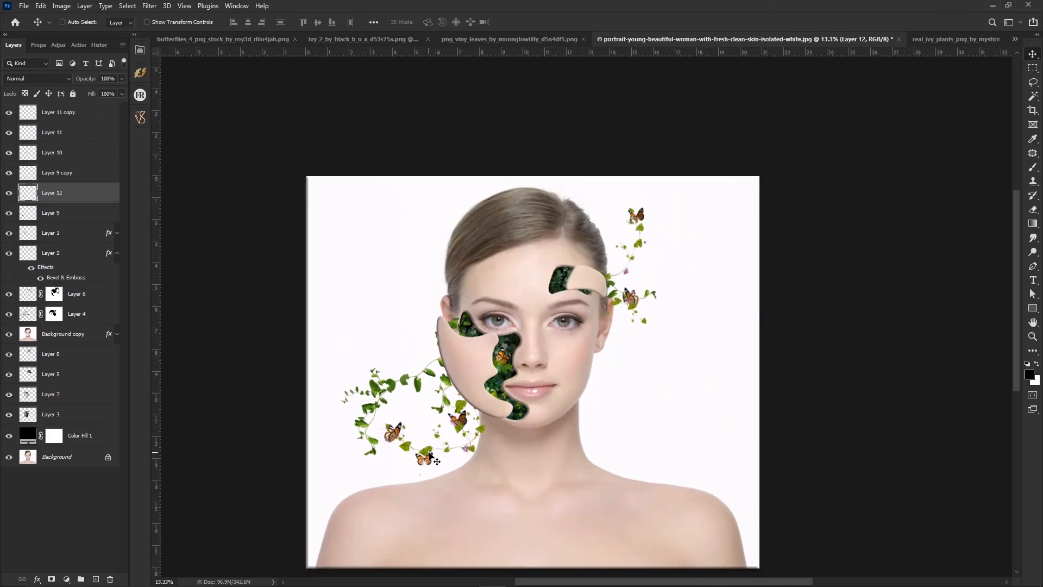
{"action": "key", "text": "ctrl+0"}
{"action": "scroll", "coordinate": [554, 306], "scroll_direction": "down", "scroll_amount": 1}
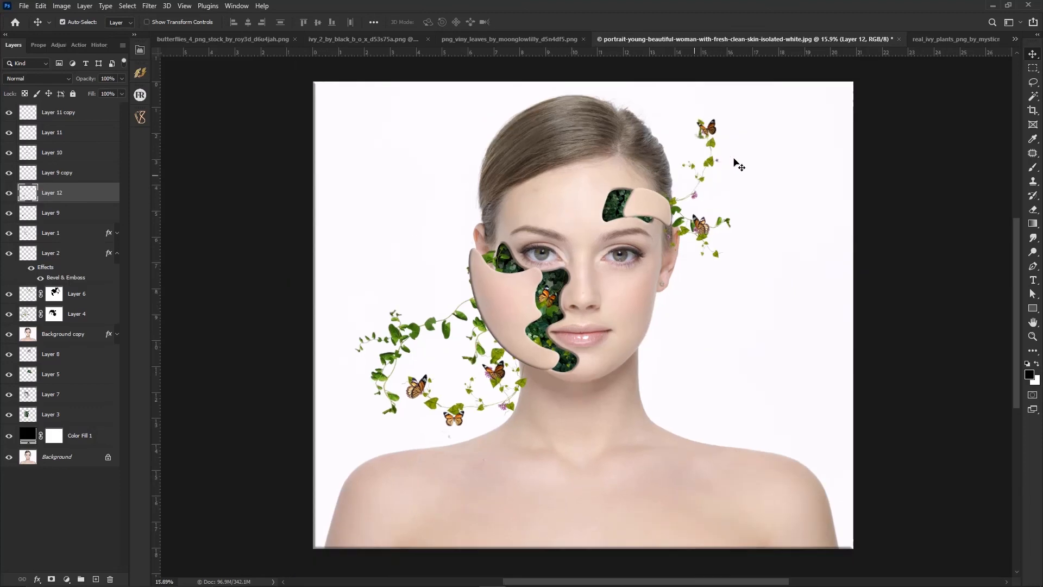
Step: Duplicate the Layer 9 copy butterfly, shrink the duplicate and place it in the empty area beside the upper forehead vine
{"action": "scroll", "coordinate": [728, 163], "scroll_direction": "up", "scroll_amount": 2}
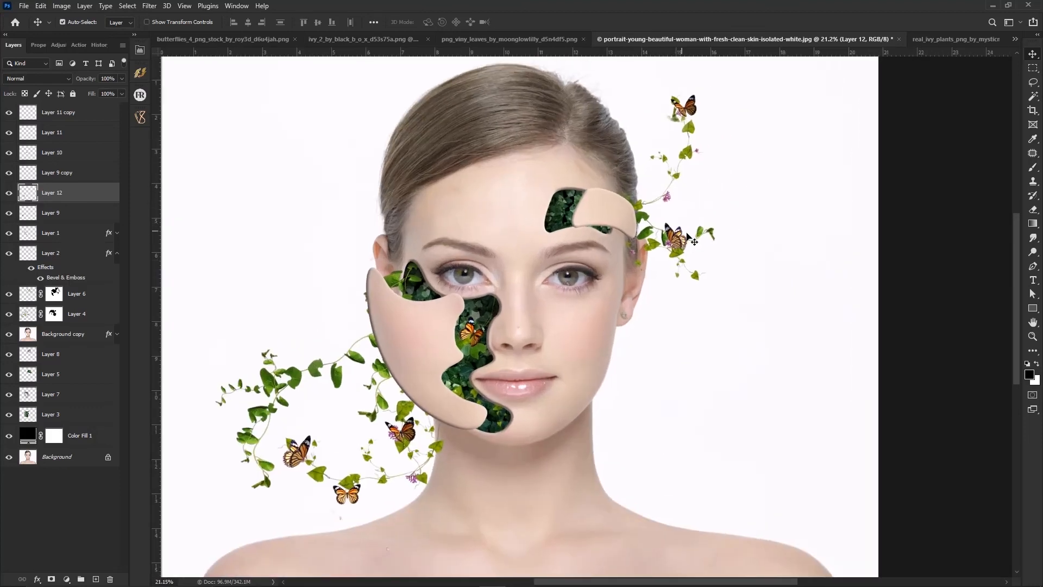
{"action": "left_click", "coordinate": [696, 118]}
{"action": "left_click", "coordinate": [682, 251]}
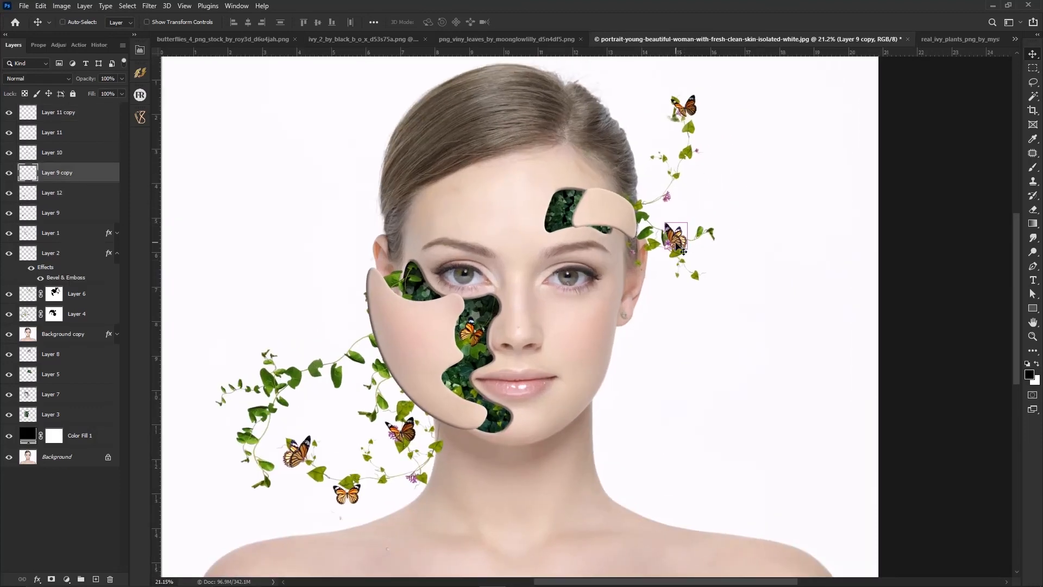
{"action": "key", "text": "ctrl+j"}
{"action": "key", "text": "ctrl+t"}
{"action": "left_click_drag", "start_coordinate": [679, 242], "coordinate": [719, 164]}
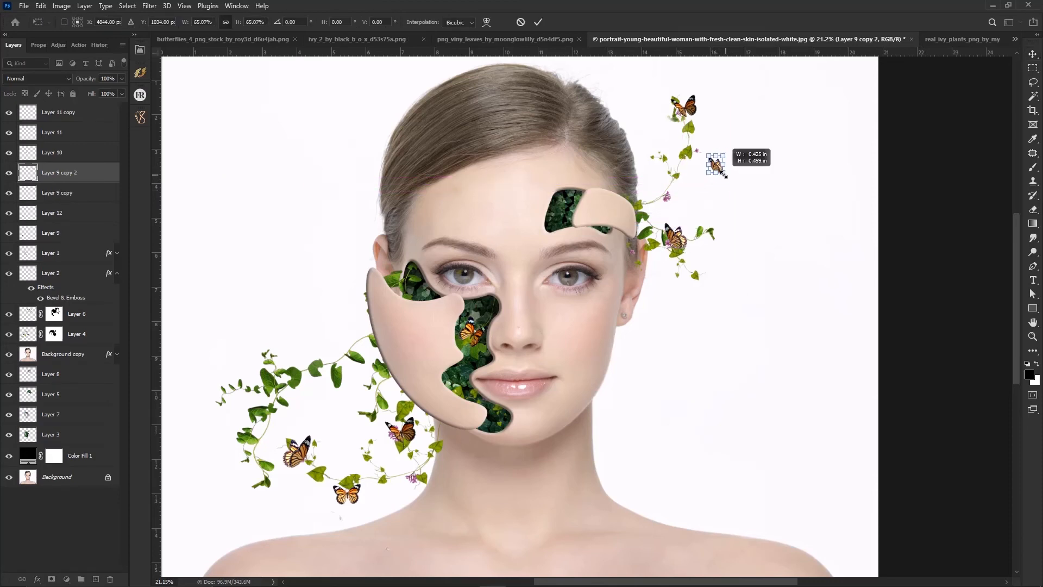
{"action": "key", "text": "Return"}
{"action": "scroll", "coordinate": [720, 212], "scroll_direction": "down", "scroll_amount": 1}
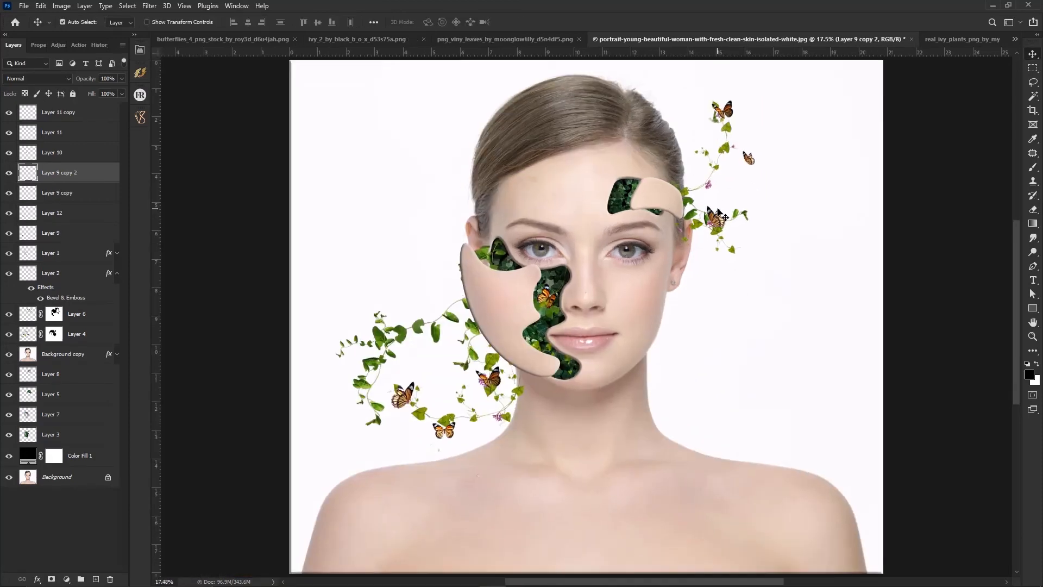
{"action": "left_click", "coordinate": [453, 320]}
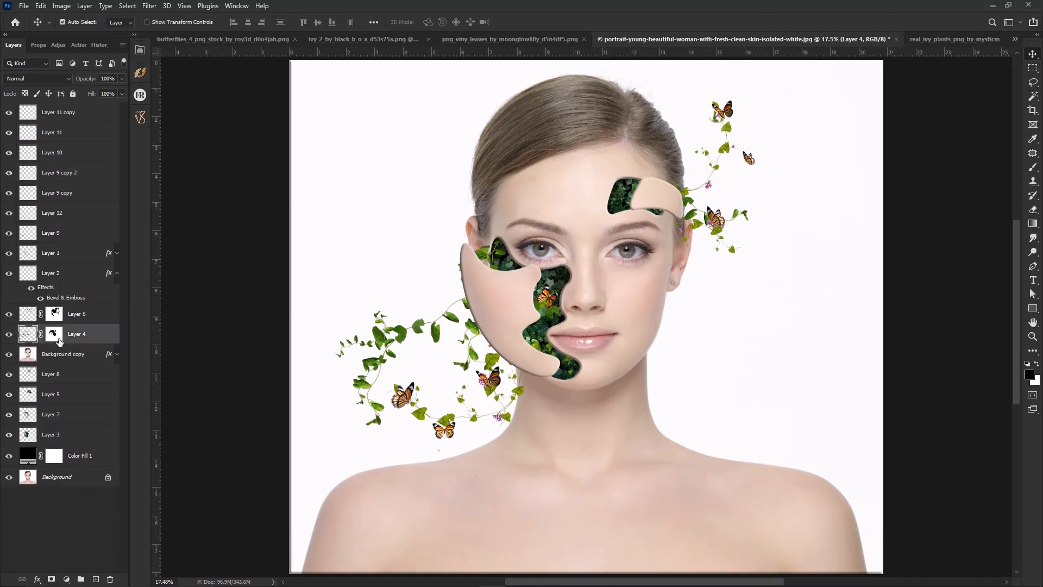
{"action": "right_click", "coordinate": [81, 338]}
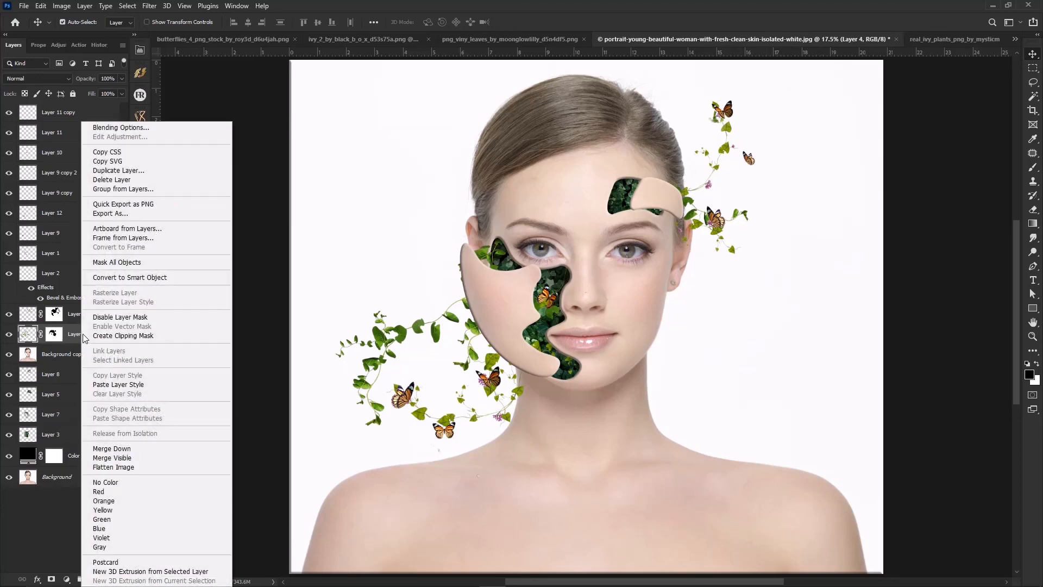
{"action": "left_click", "coordinate": [133, 129]}
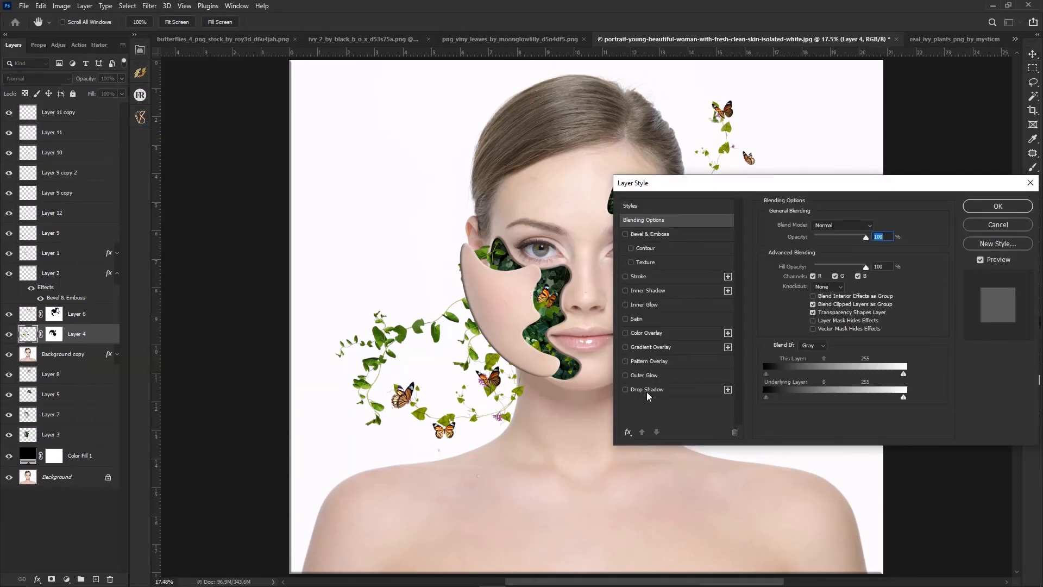
{"action": "left_click", "coordinate": [650, 390]}
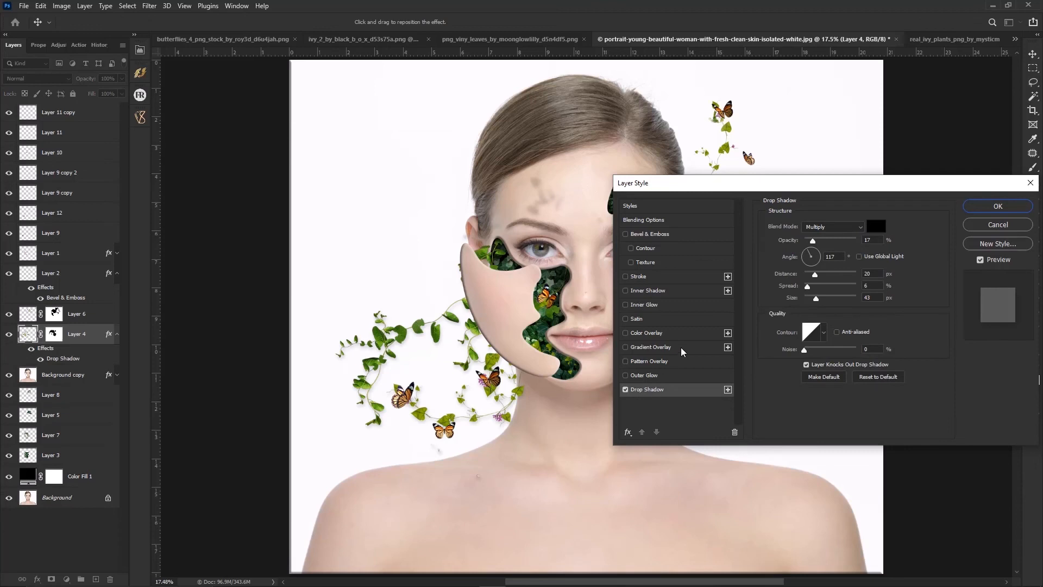
{"action": "left_click", "coordinate": [997, 228]}
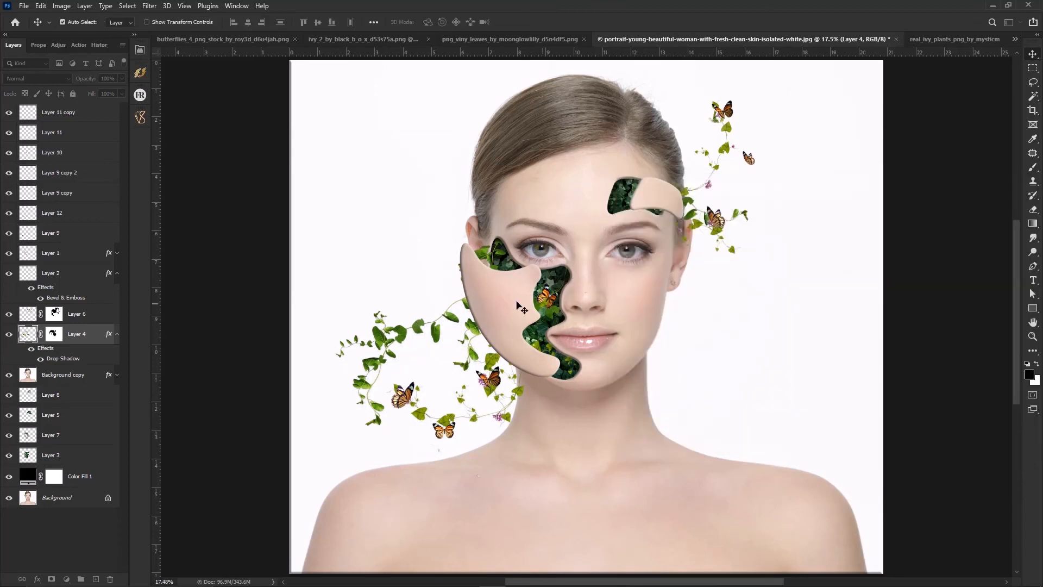
Step: Shift the Layer 1 cheek piece slightly and enlarge it to about 102.5%
{"action": "left_click", "coordinate": [117, 275]}
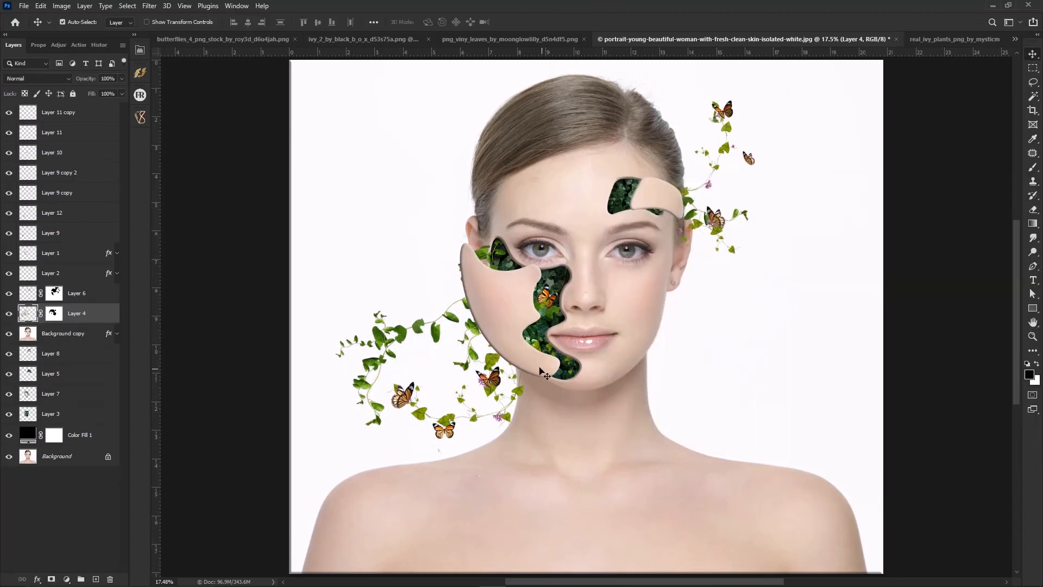
{"action": "key", "text": "ctrl"}
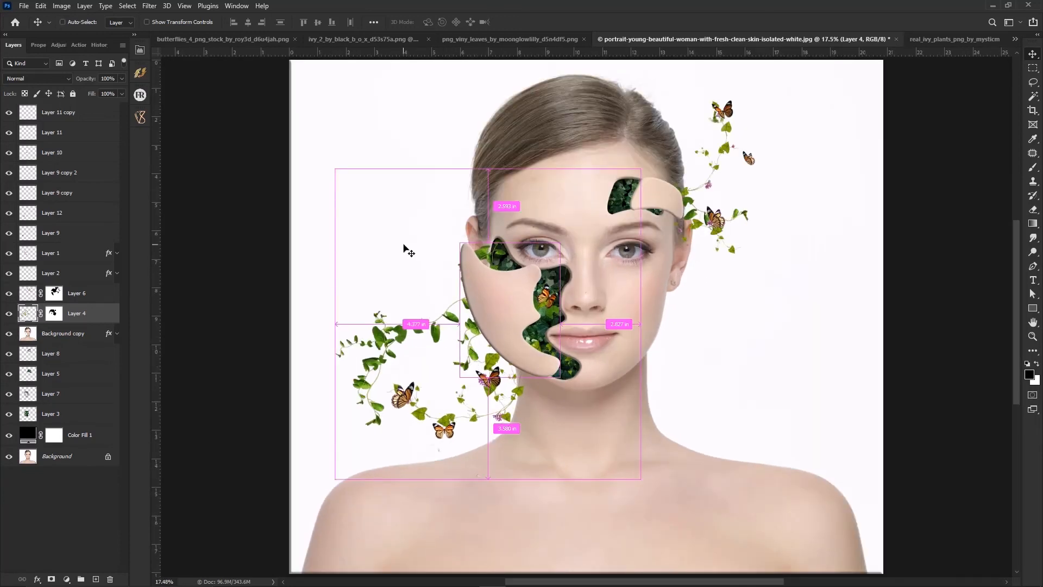
{"action": "left_click", "coordinate": [554, 336]}
{"action": "left_click", "coordinate": [516, 330]}
{"action": "key", "text": "ctrl+t"}
{"action": "left_click_drag", "start_coordinate": [571, 395], "coordinate": [544, 359]}
{"action": "key", "text": "Return"}
{"action": "key", "text": "ctrl+t"}
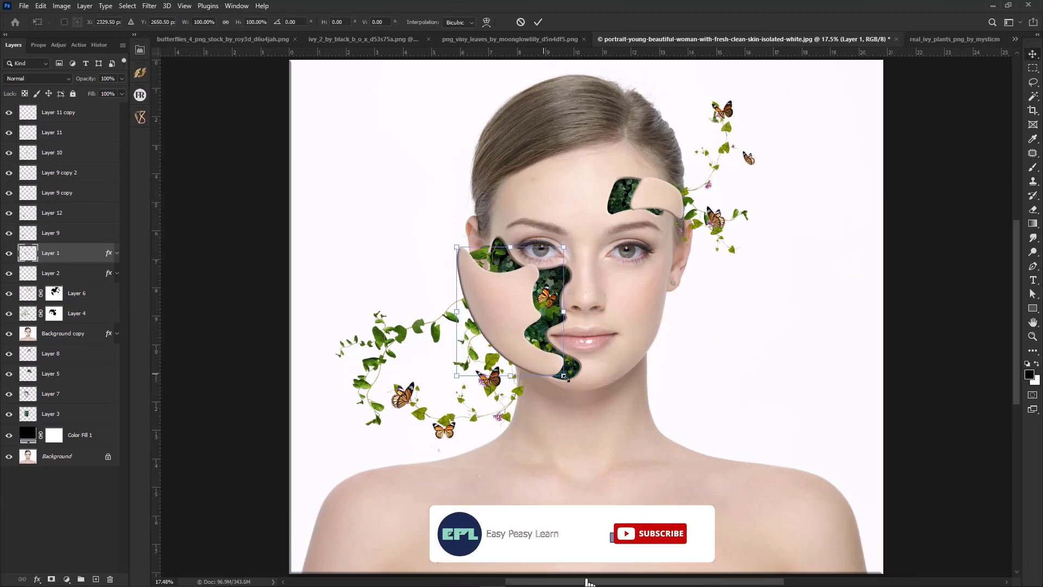
{"action": "left_click_drag", "start_coordinate": [564, 376], "coordinate": [568, 380]}
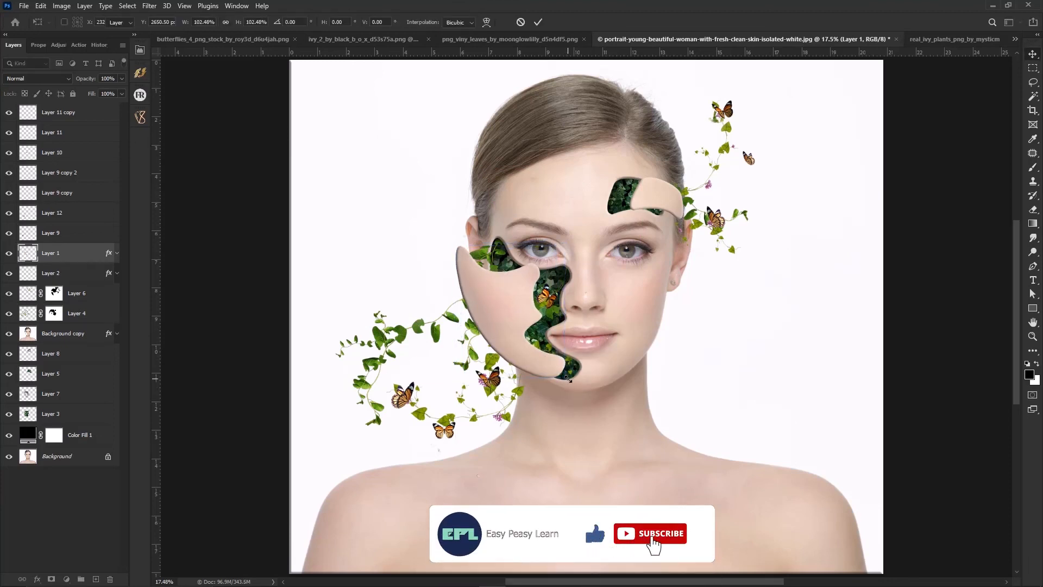
{"action": "key", "text": "Return"}
Step: Enlarge the Layer 2 forehead piece to about 105.75% and rotate it about 5.6 degrees
{"action": "left_click", "coordinate": [667, 198]}
{"action": "key", "text": "ctrl+t"}
{"action": "left_click_drag", "start_coordinate": [706, 213], "coordinate": [704, 218]}
{"action": "key", "text": "Return"}
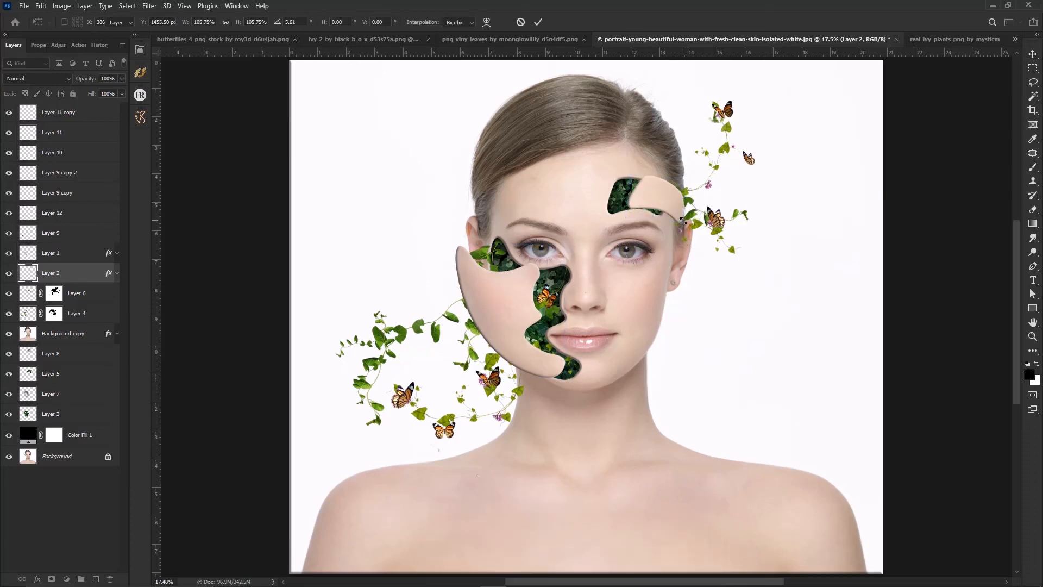
{"action": "scroll", "coordinate": [483, 325], "scroll_direction": "up", "scroll_amount": 1}
{"action": "scroll", "coordinate": [482, 324], "scroll_direction": "down", "scroll_amount": 1}
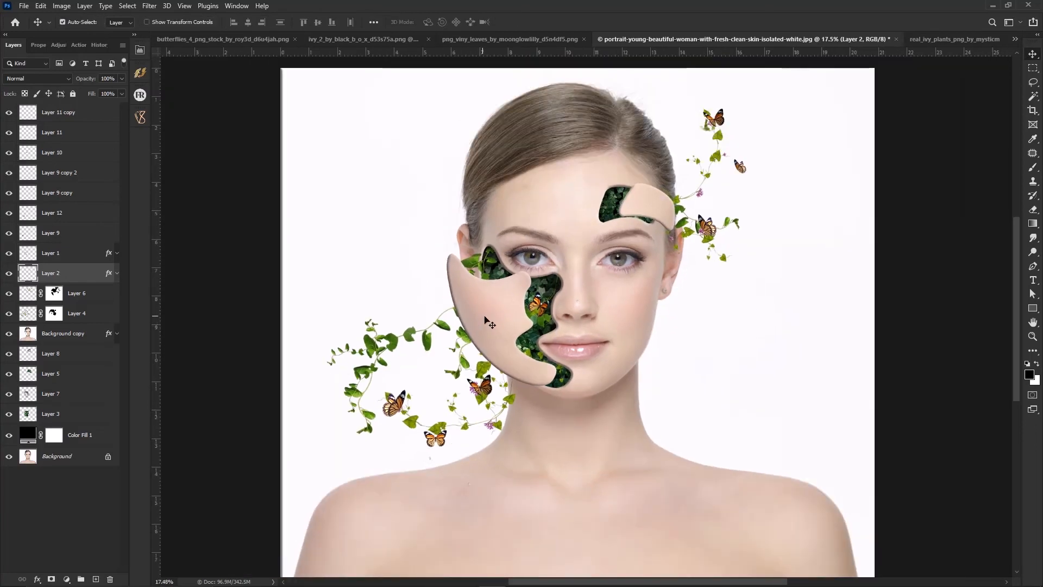
{"action": "left_click", "coordinate": [487, 321]}
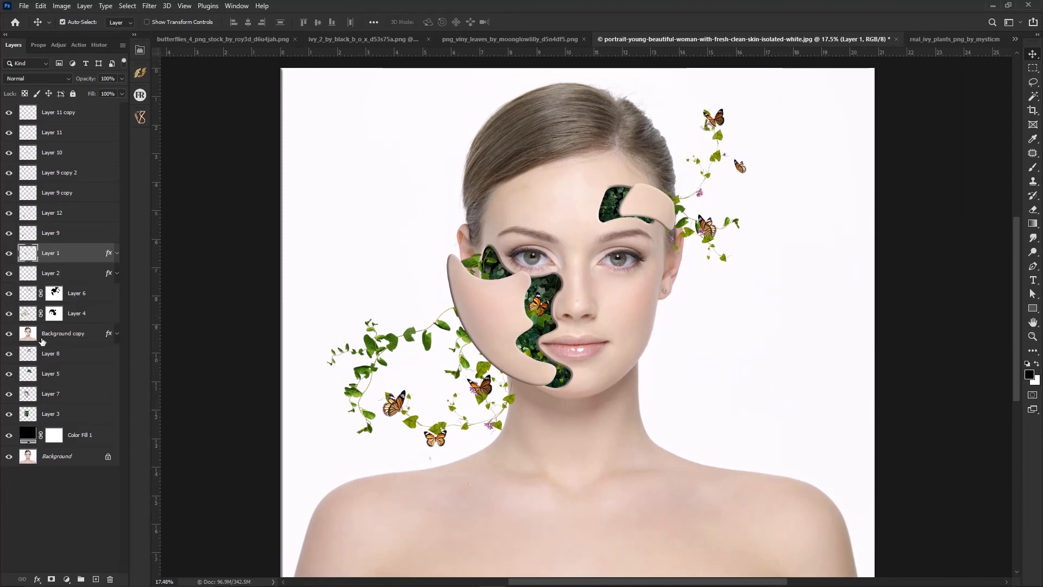
{"action": "left_click", "coordinate": [1036, 85]}
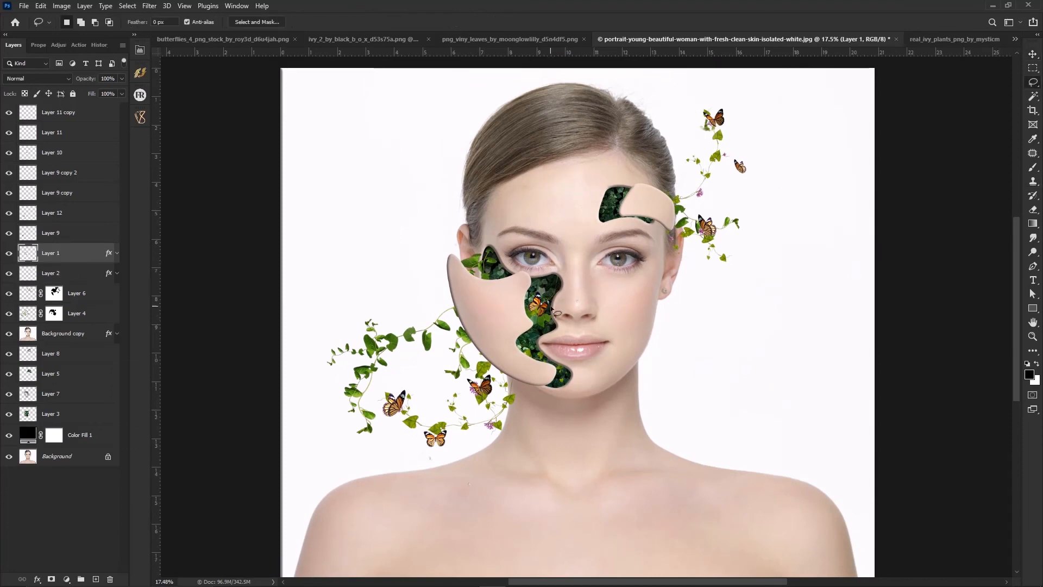
{"action": "scroll", "coordinate": [468, 311], "scroll_direction": "up", "scroll_amount": 2}
{"action": "scroll", "coordinate": [481, 337], "scroll_direction": "down", "scroll_amount": 4}
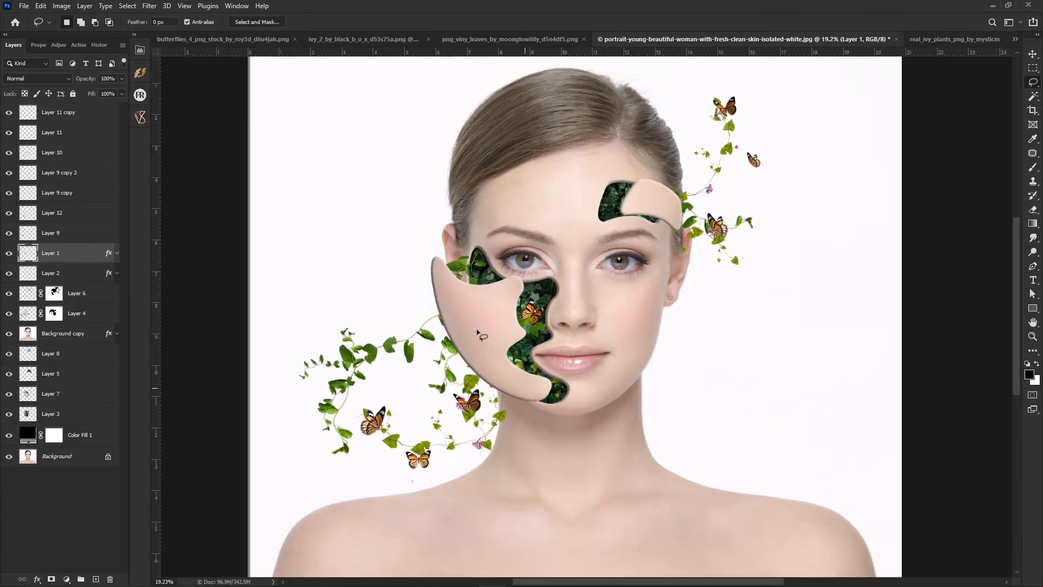
{"action": "scroll", "coordinate": [482, 330], "scroll_direction": "up", "scroll_amount": 2}
{"action": "scroll", "coordinate": [482, 330], "scroll_direction": "up", "scroll_amount": 1}
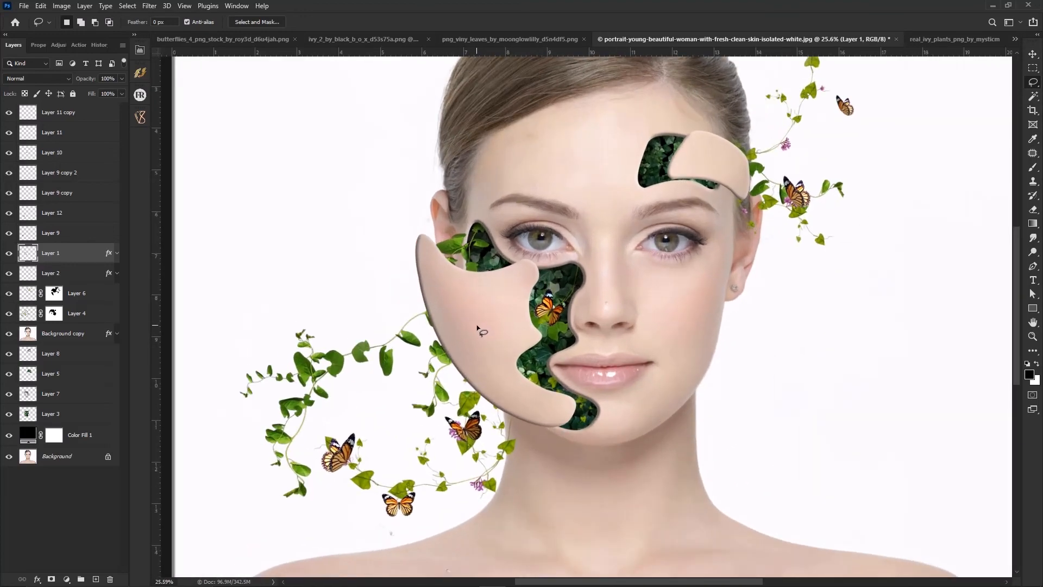
{"action": "scroll", "coordinate": [481, 330], "scroll_direction": "down", "scroll_amount": 2}
{"action": "key", "text": "v"}
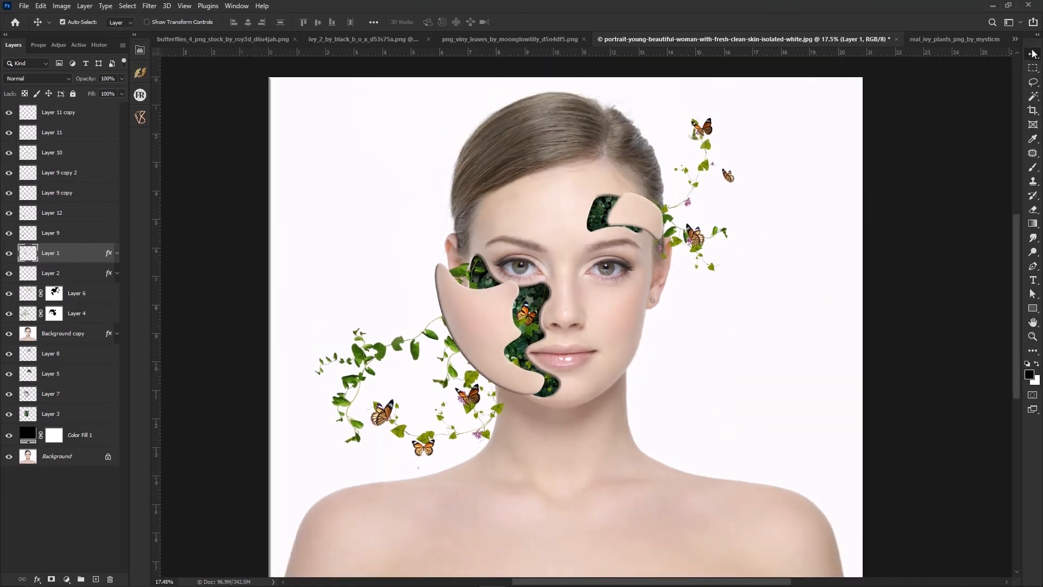
{"action": "left_click", "coordinate": [574, 290]}
{"action": "key", "text": "ctrl+0"}
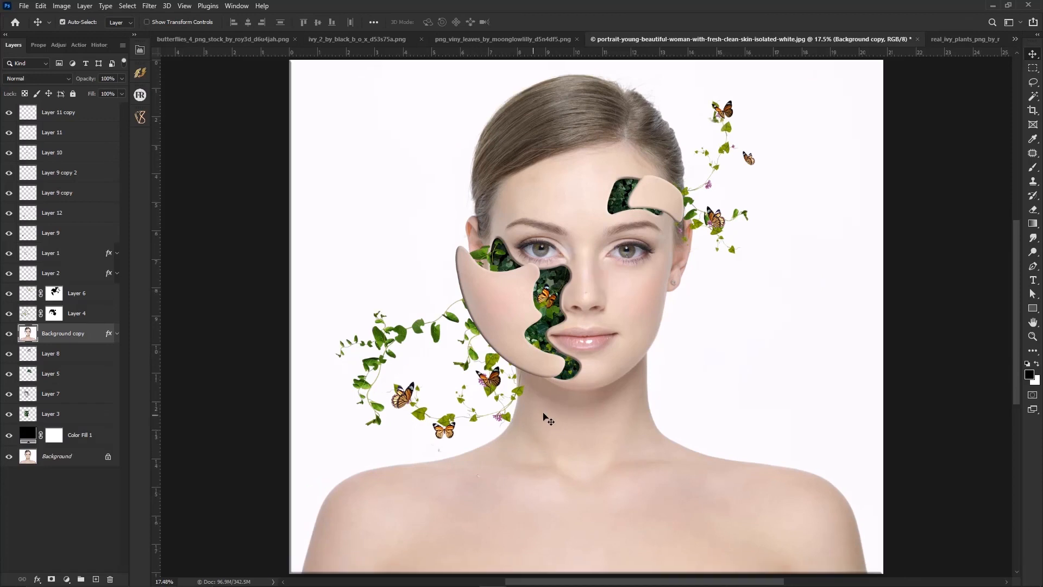